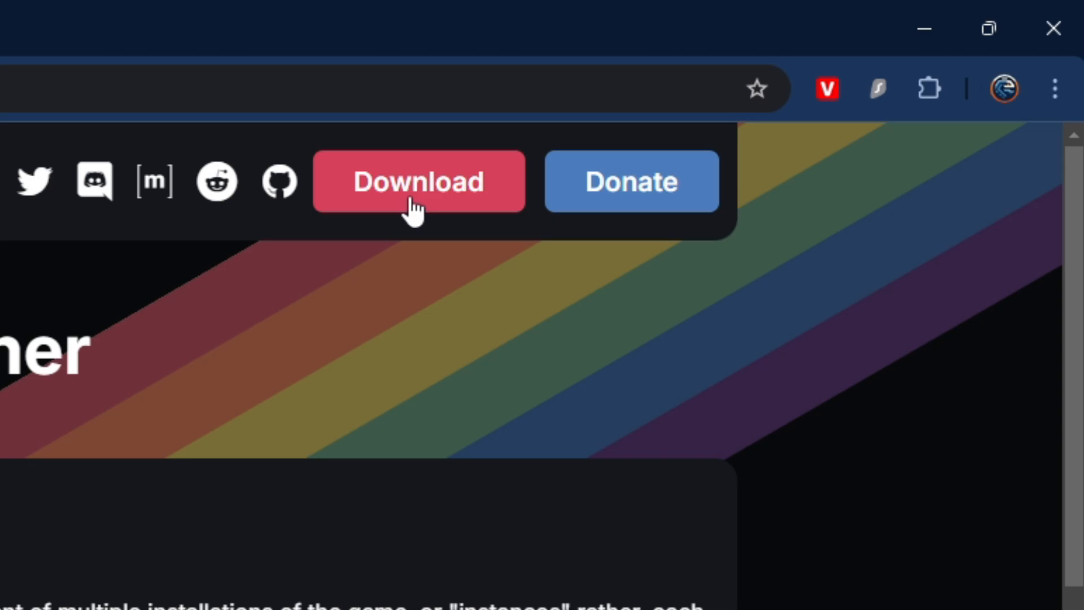
Download the Windows 10/11 64bit Installer (.exe) from the Prism Launcher downloads page
click(813, 83)
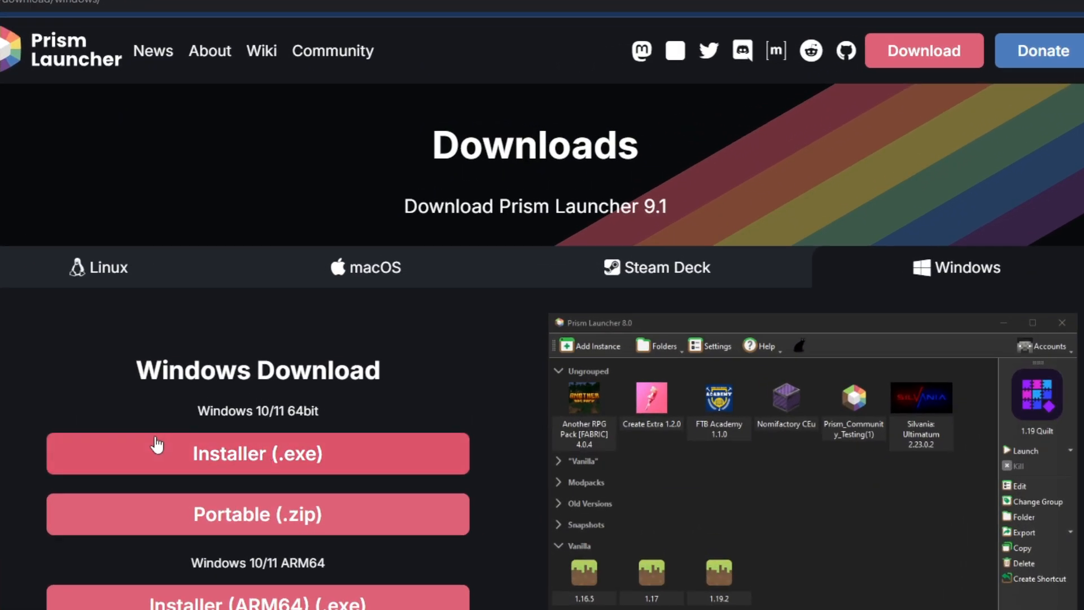
click(86, 270)
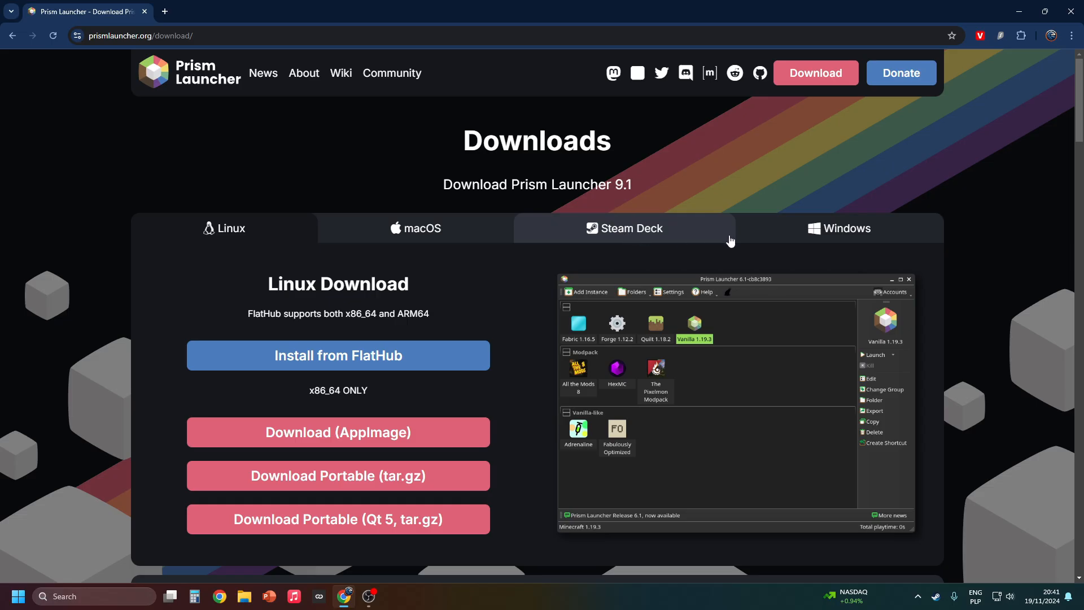
click(903, 273)
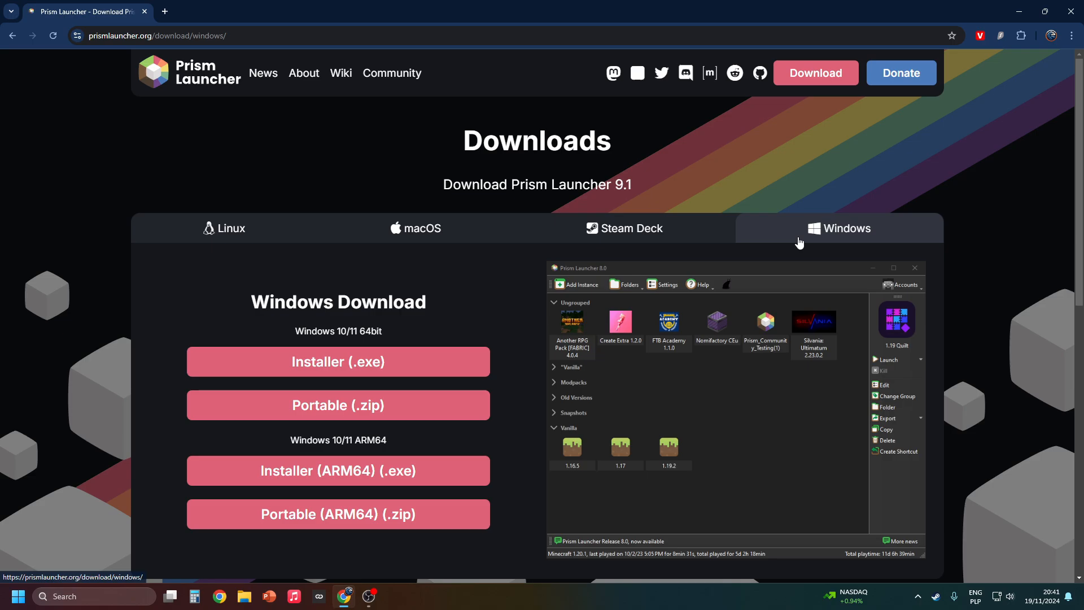
click(319, 372)
Run the downloaded PrismLauncher-Windows-MSVC-Setup-9.1.exe and install it with the default components and destination folder
click(1028, 36)
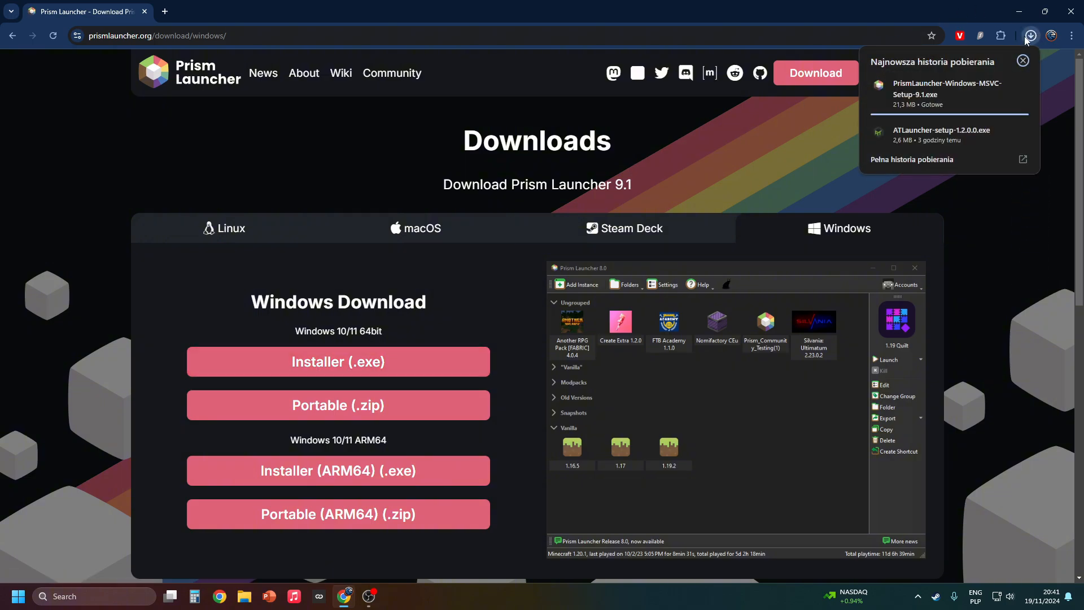
click(963, 86)
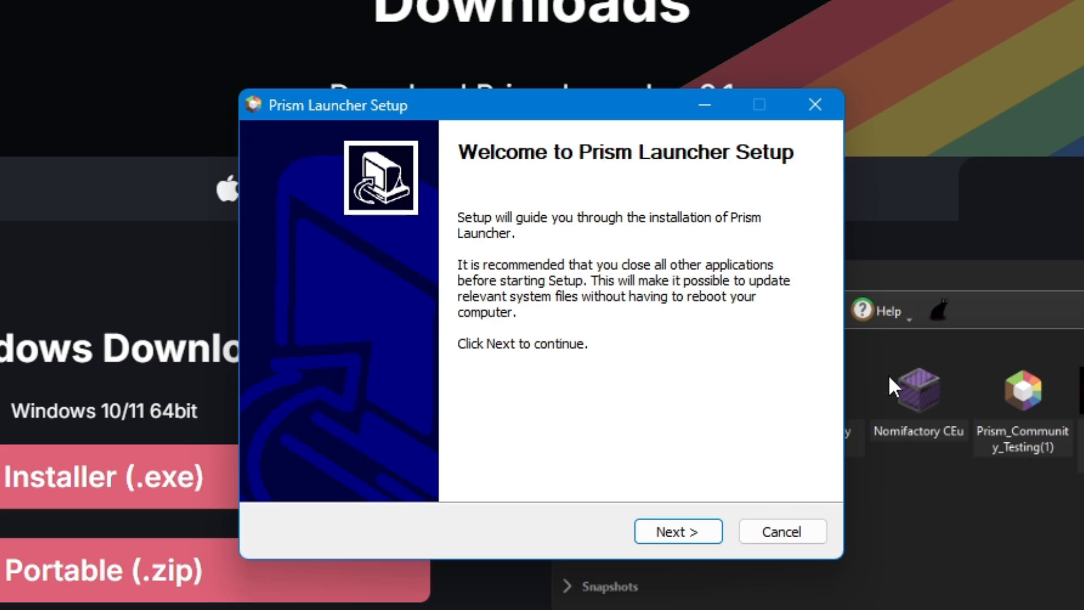
click(674, 542)
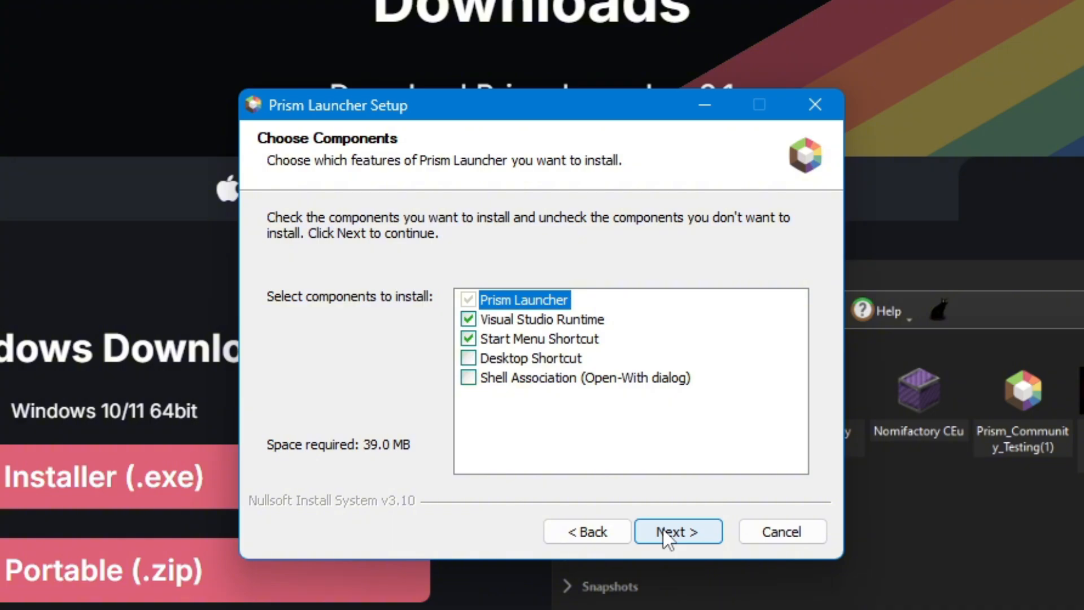
click(666, 533)
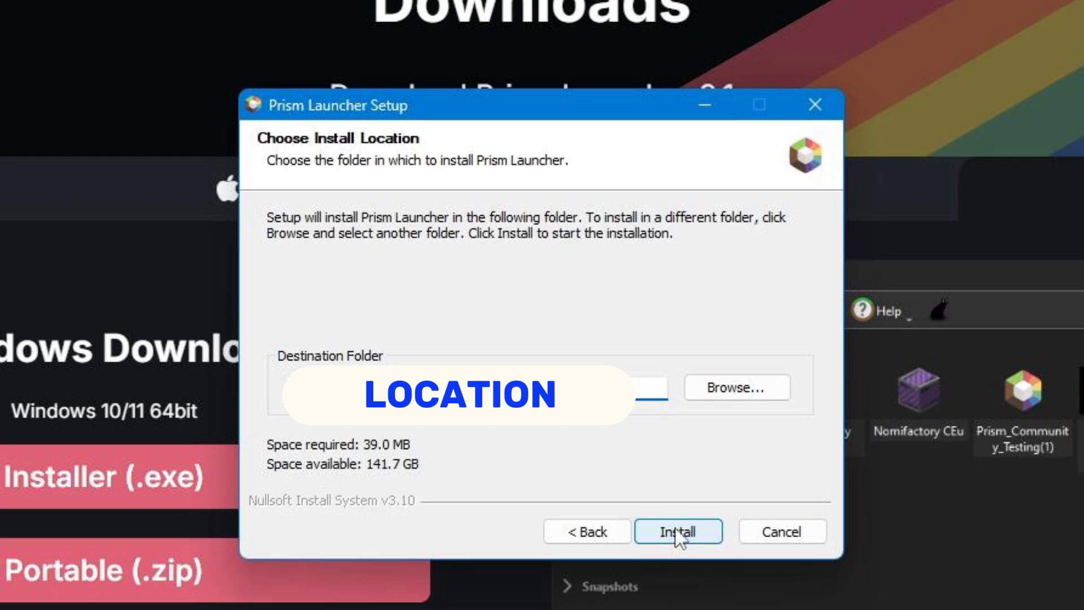
click(677, 530)
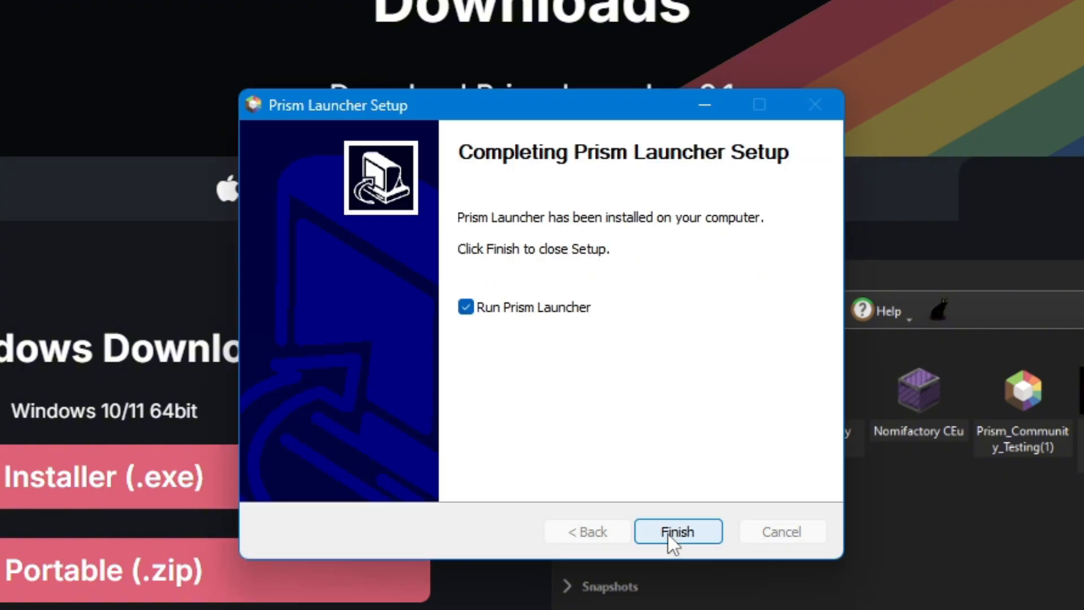
click(669, 533)
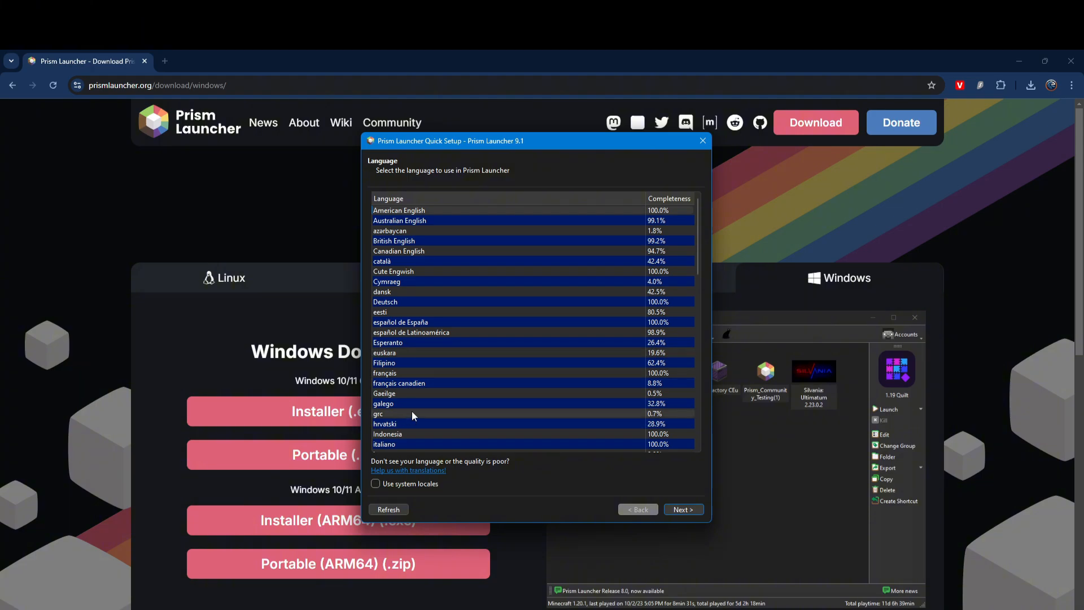
Accept the preset language in Quick Setup, then set the maximum memory allocation to 8000 MiB and the minimum to 1000 MiB
click(684, 510)
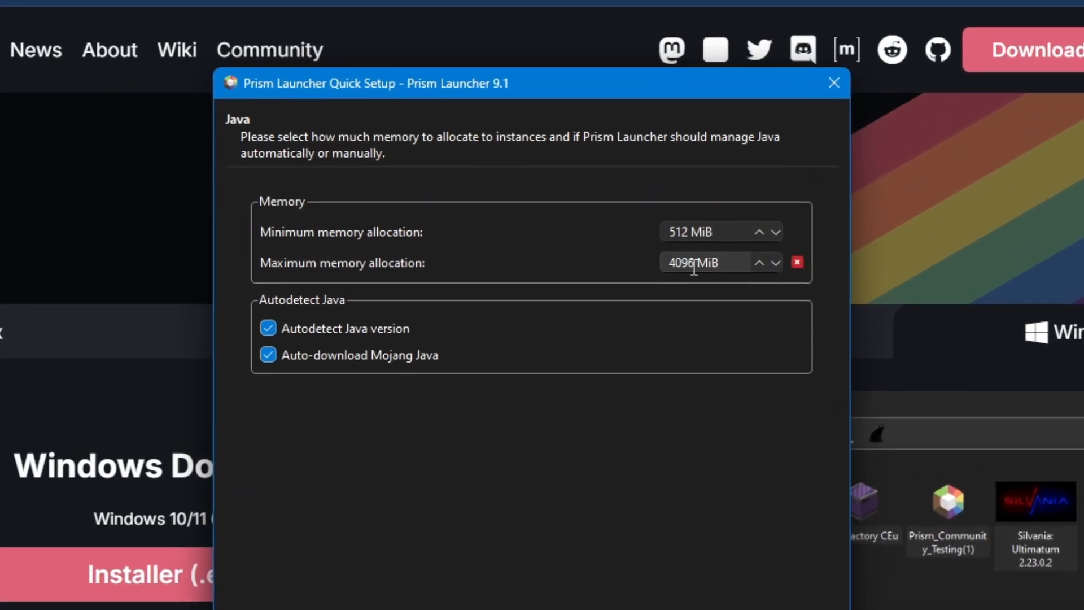
double_click(683, 263)
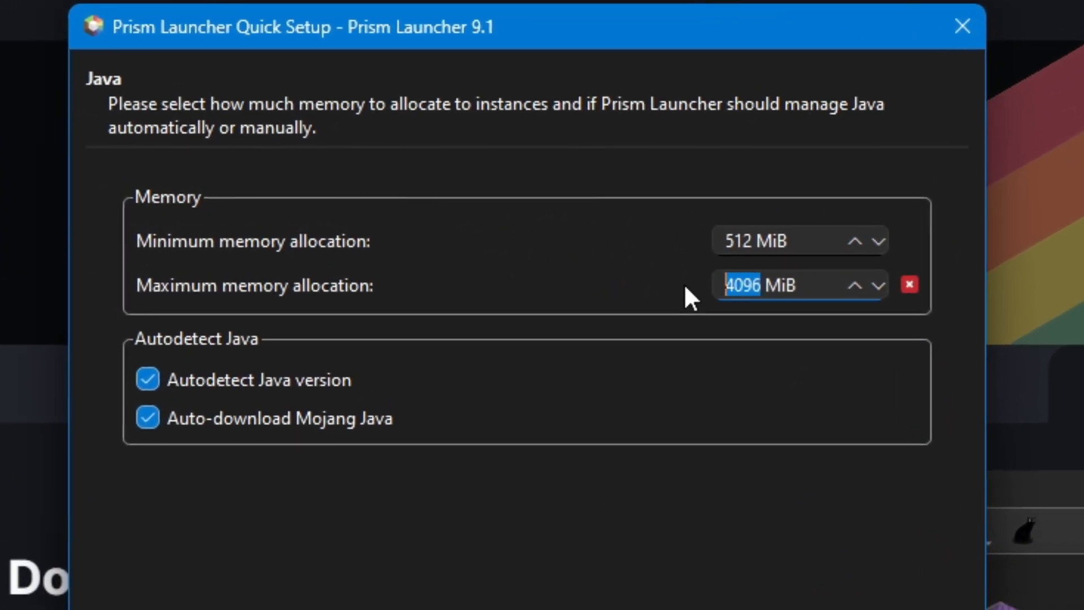
text(8000)
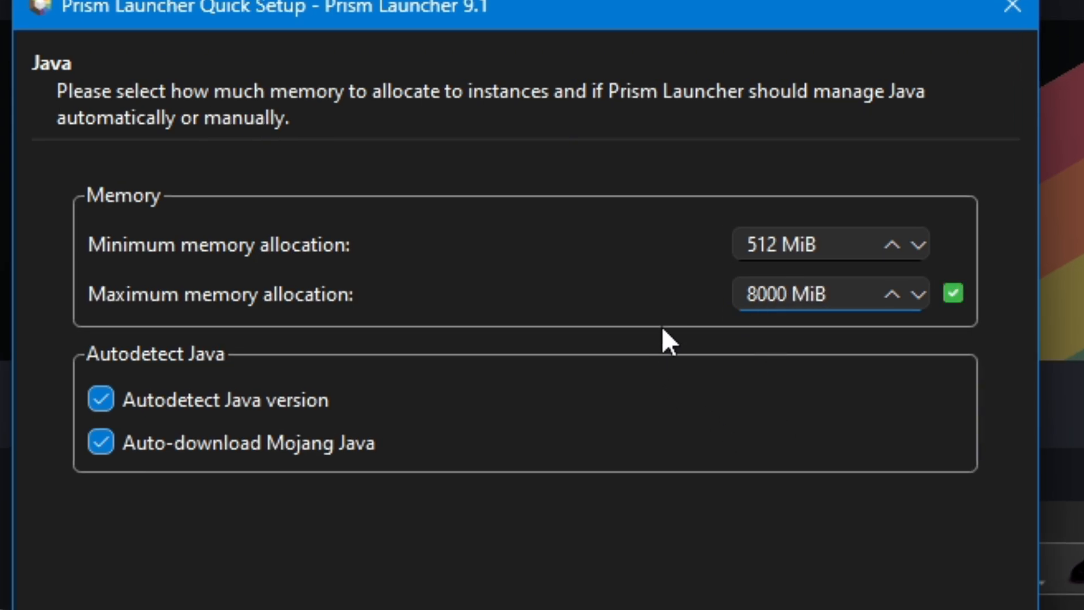
double_click(759, 246)
text(1)
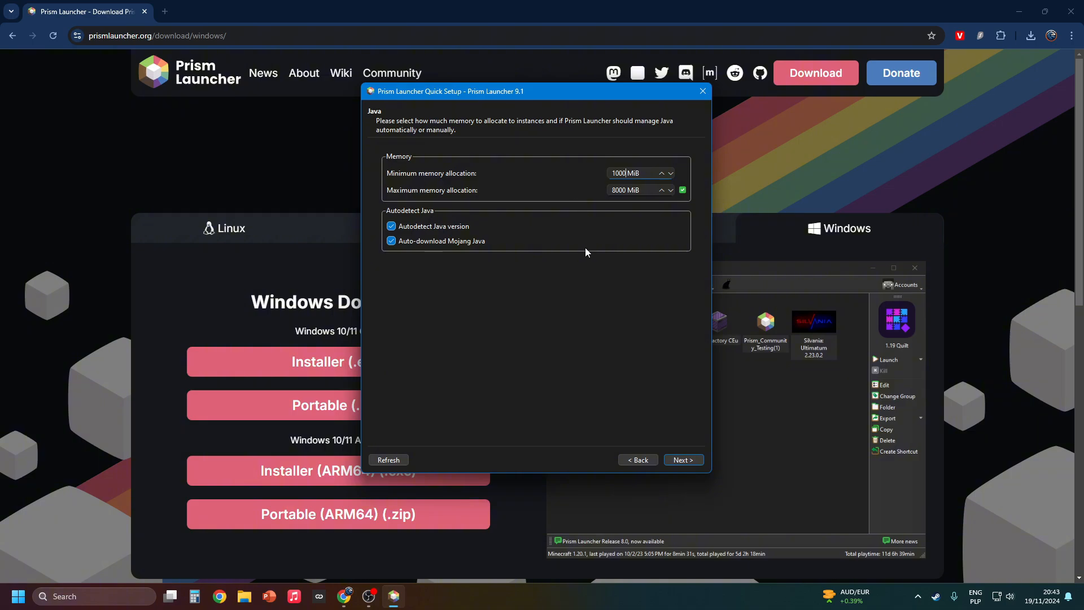
Check the computer's installed memory in Task Manager's performance overview, then close Task Manager
right_click(487, 604)
click(514, 551)
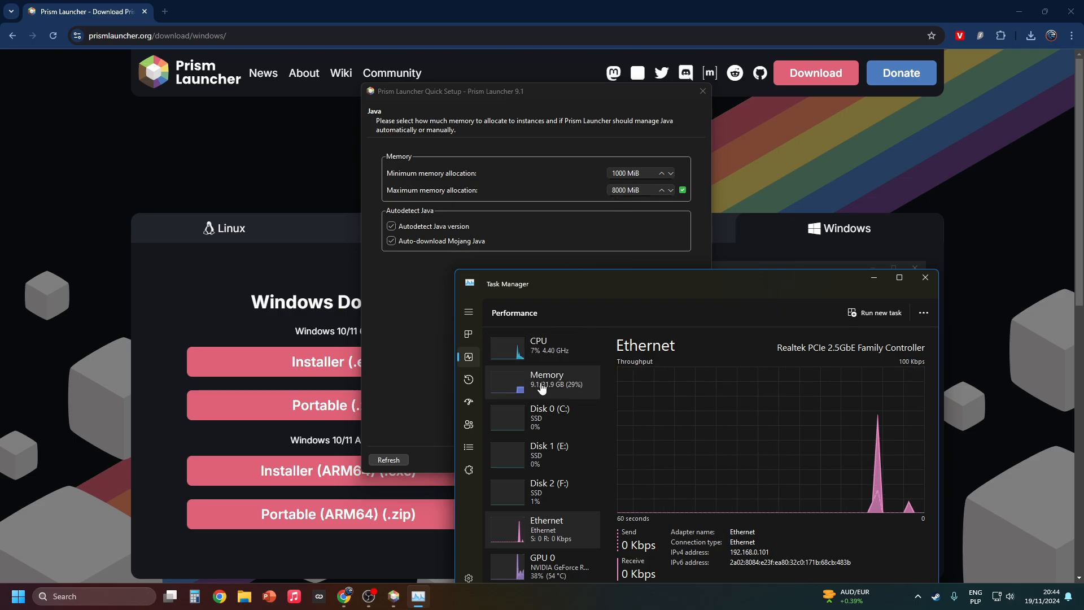
click(925, 277)
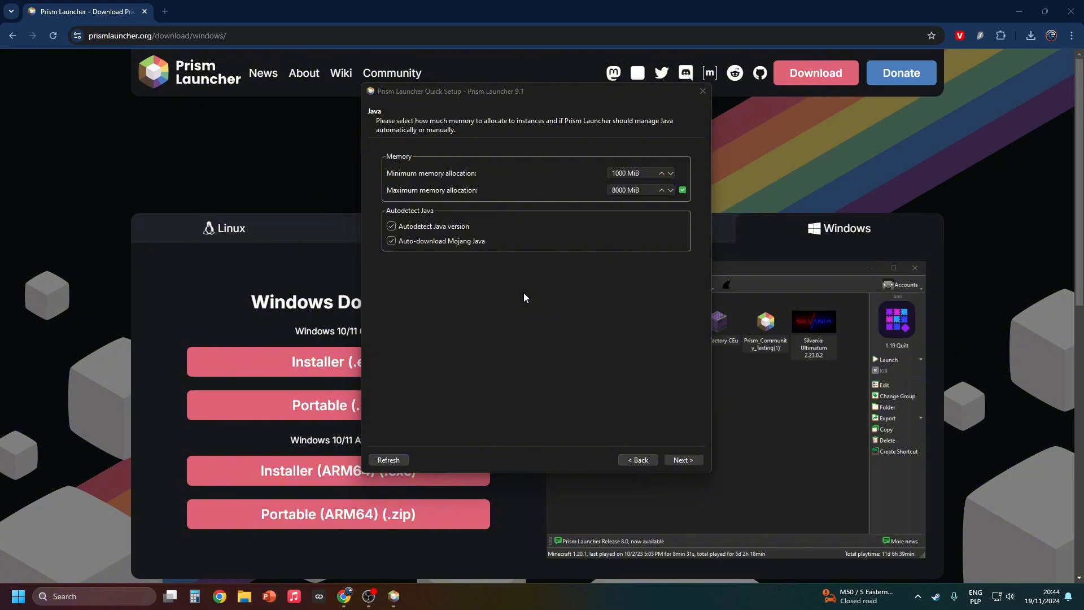
Accept the Java settings and keep the default theme with Simple (Colored) icons, System widgets and Background Cat
click(683, 461)
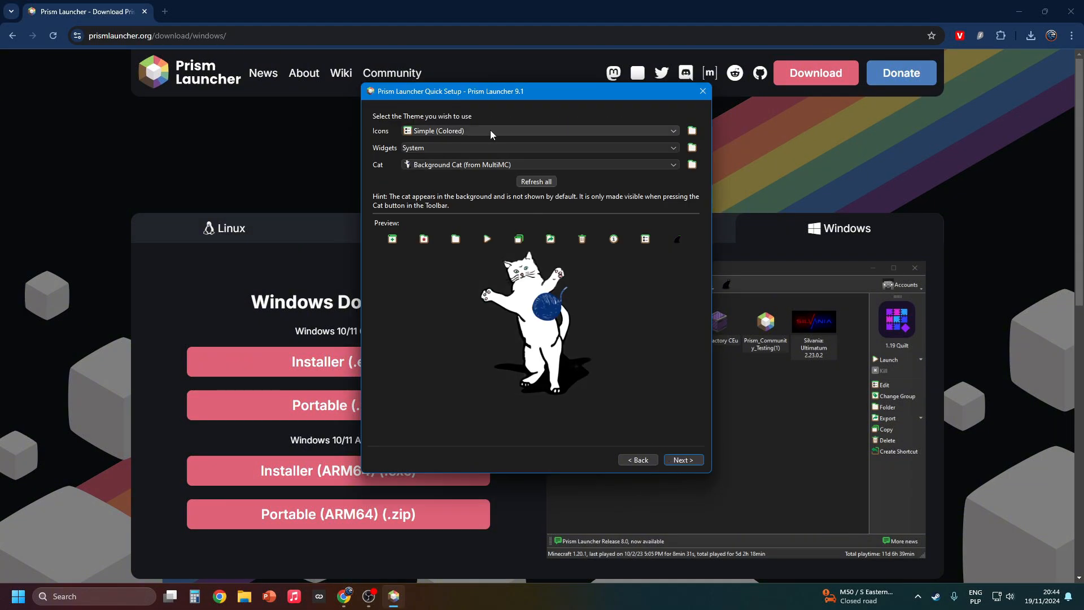
click(673, 459)
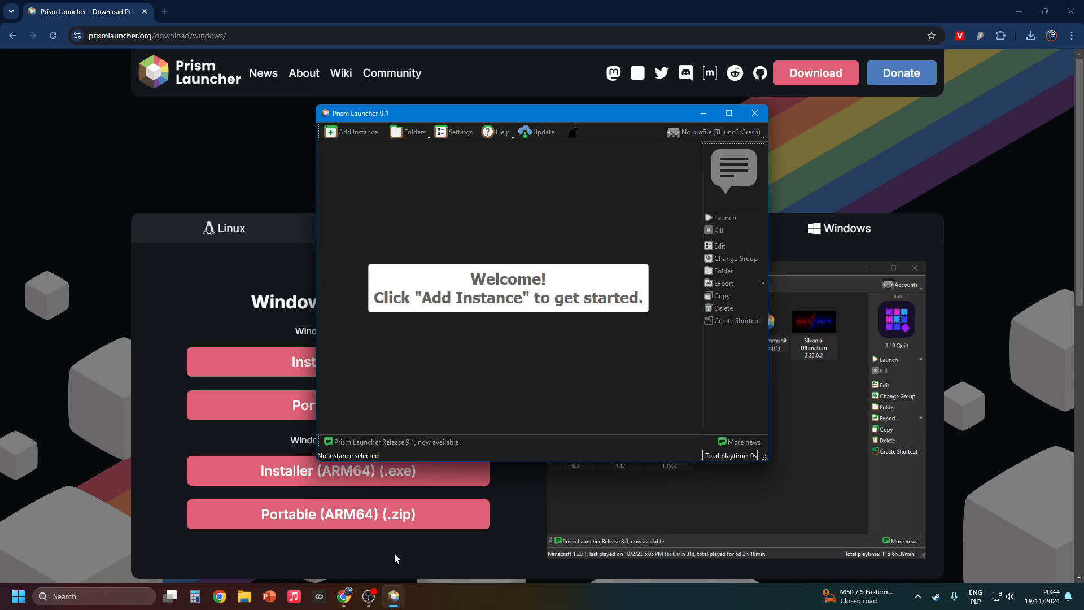
Start a new custom instance for Minecraft 1.21.3 and choose Fabric as its mod loader
click(364, 134)
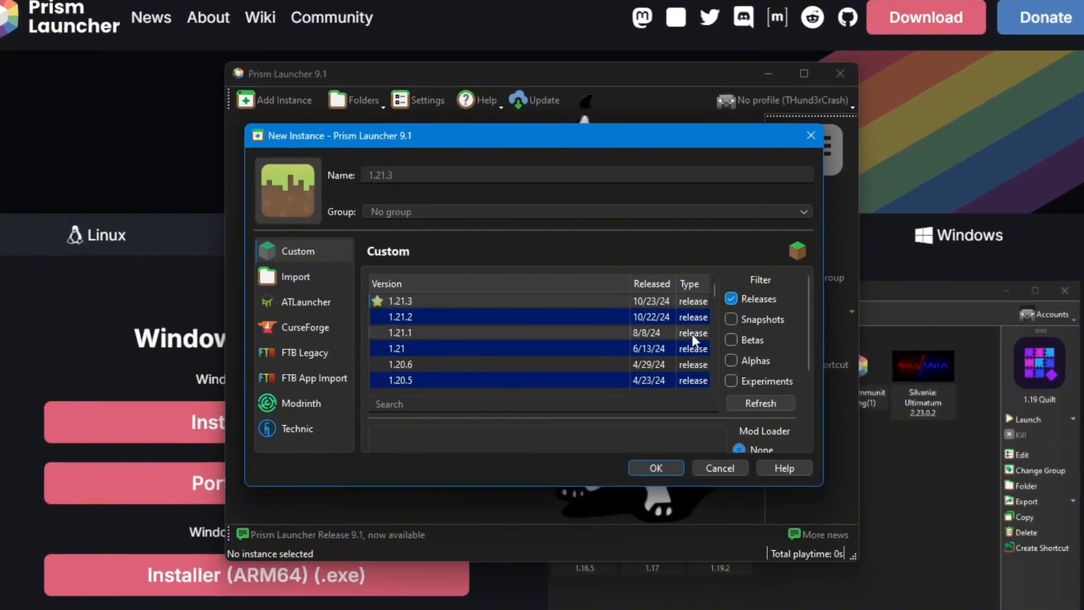
scroll(709, 414, down, 2)
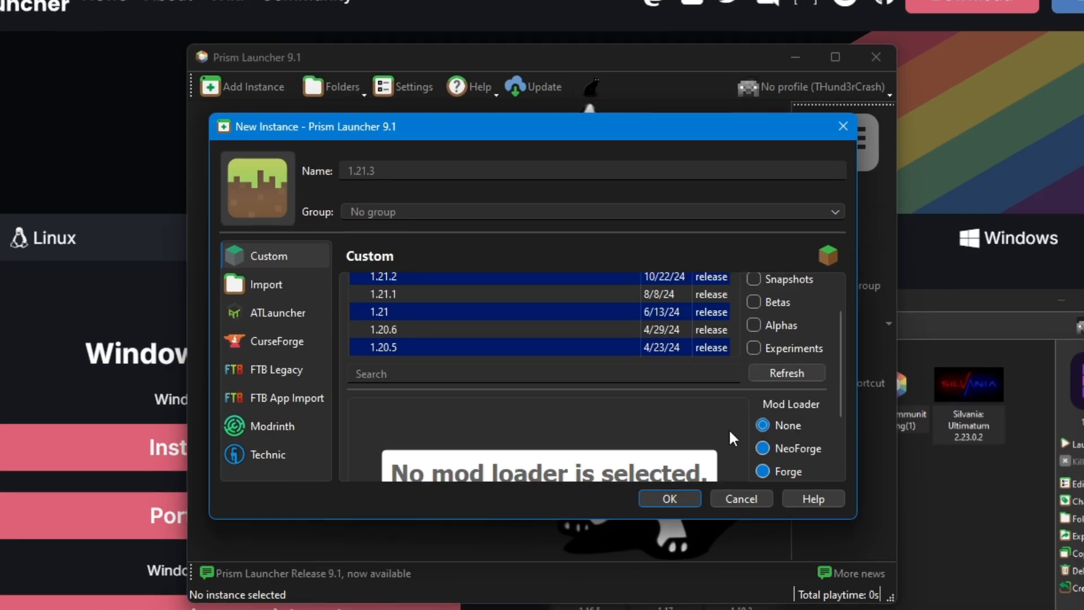
scroll(729, 429, down, 1)
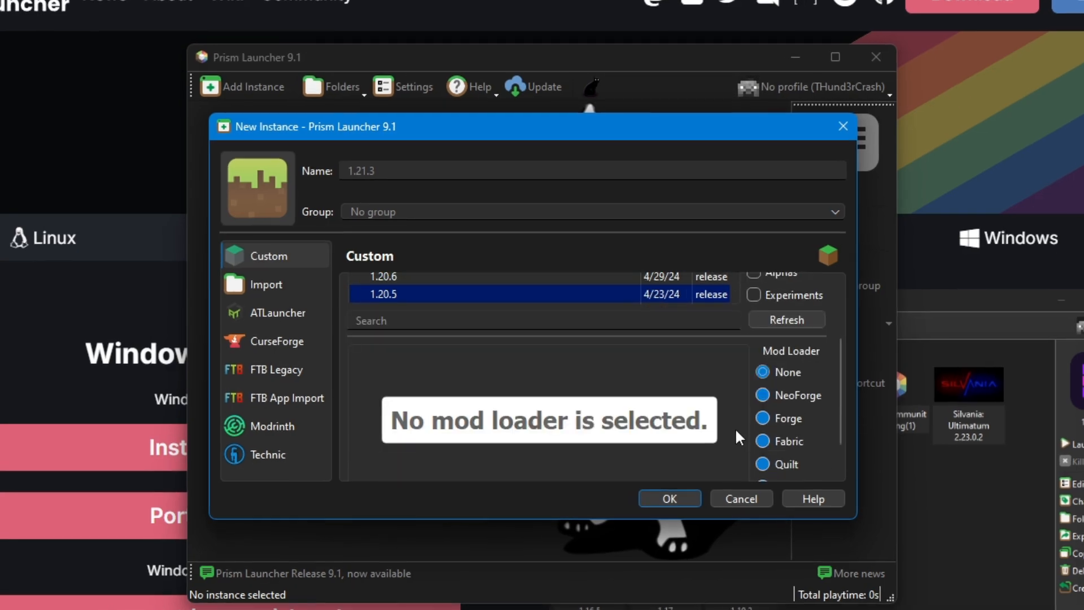
click(763, 441)
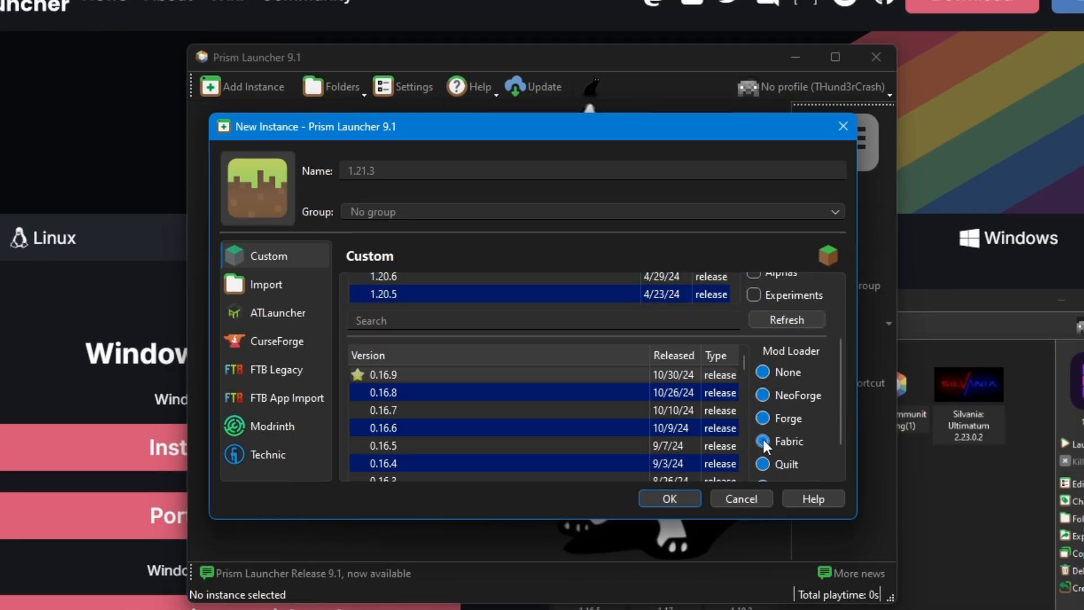
scroll(381, 372, up, 2)
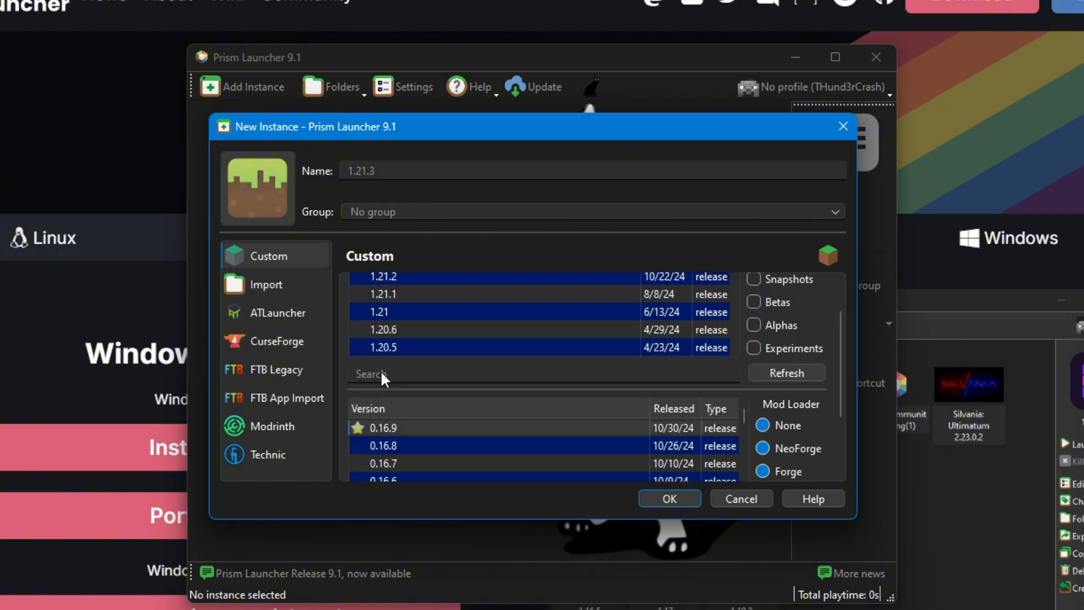
scroll(429, 350, down, 1)
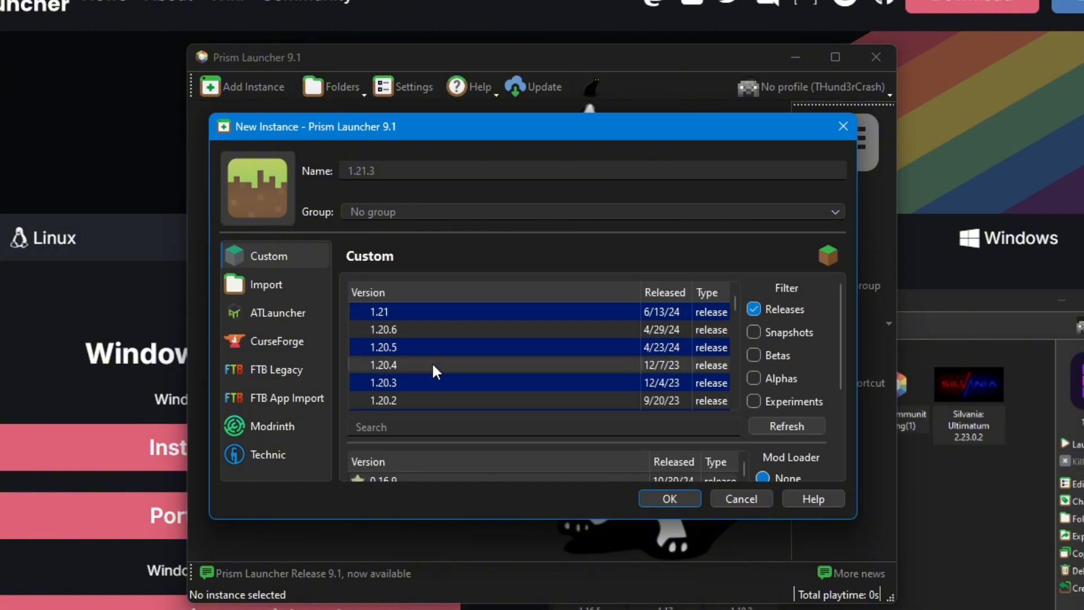
scroll(422, 437, down, 1)
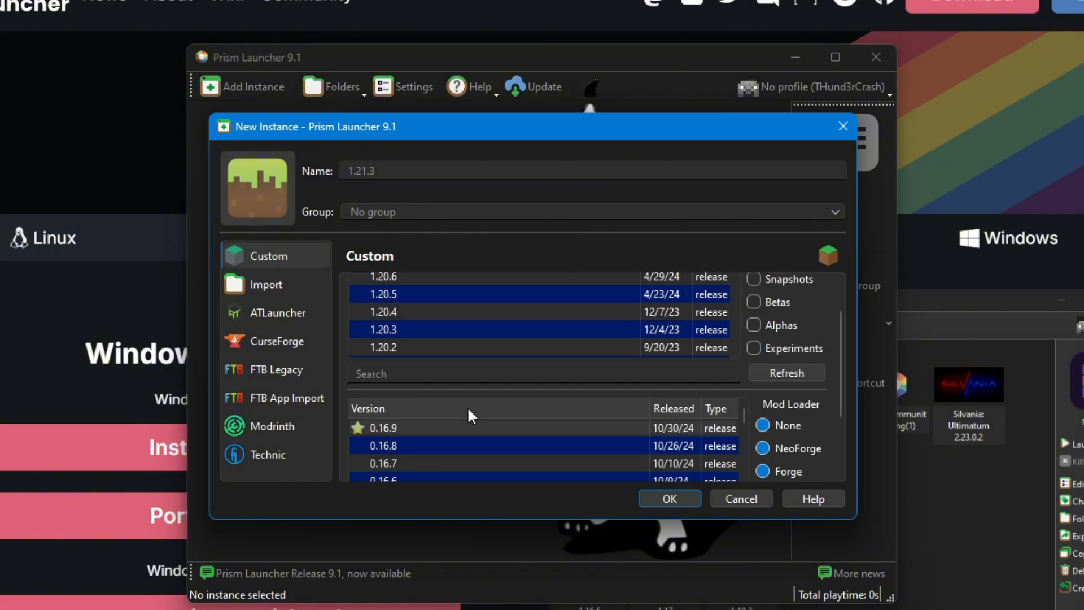
scroll(465, 436, up, 1)
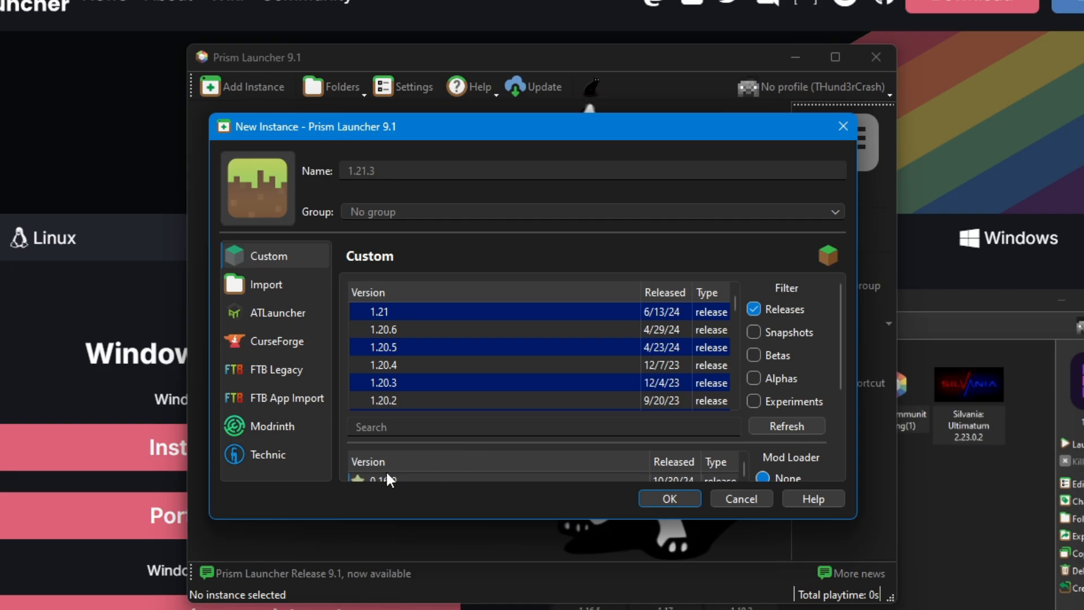
Name the new instance "YouTube video" and create it
click(388, 173)
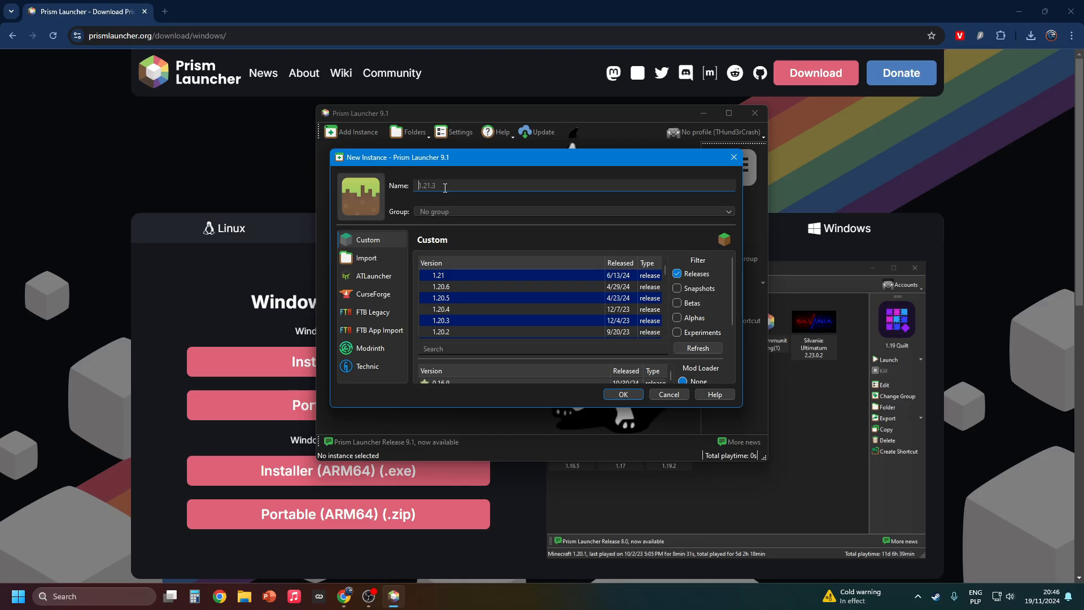
text(YouTube video)
scroll(561, 351, down, 1)
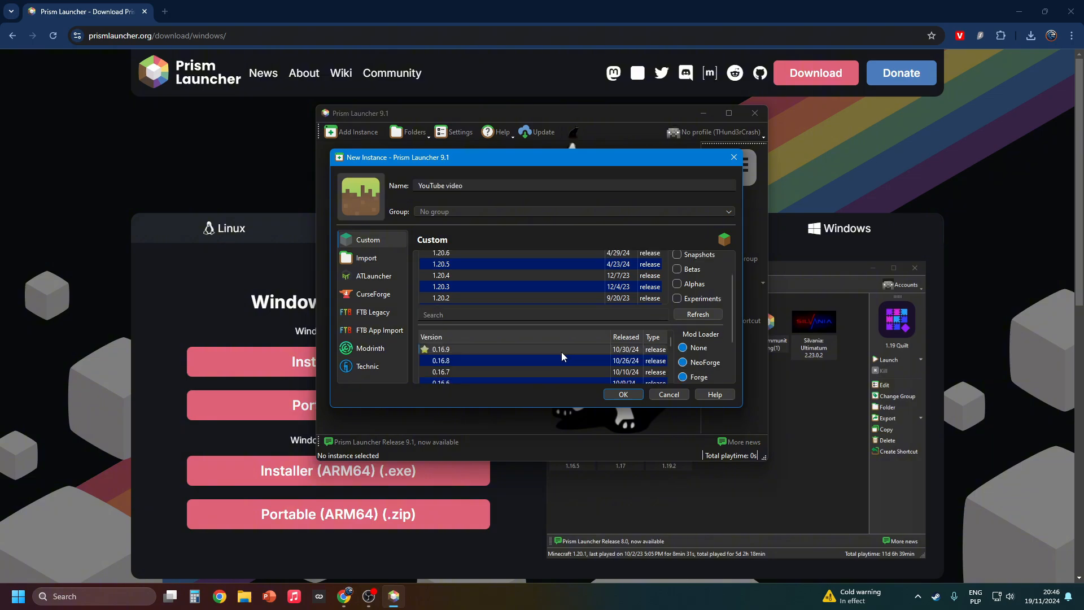
click(617, 394)
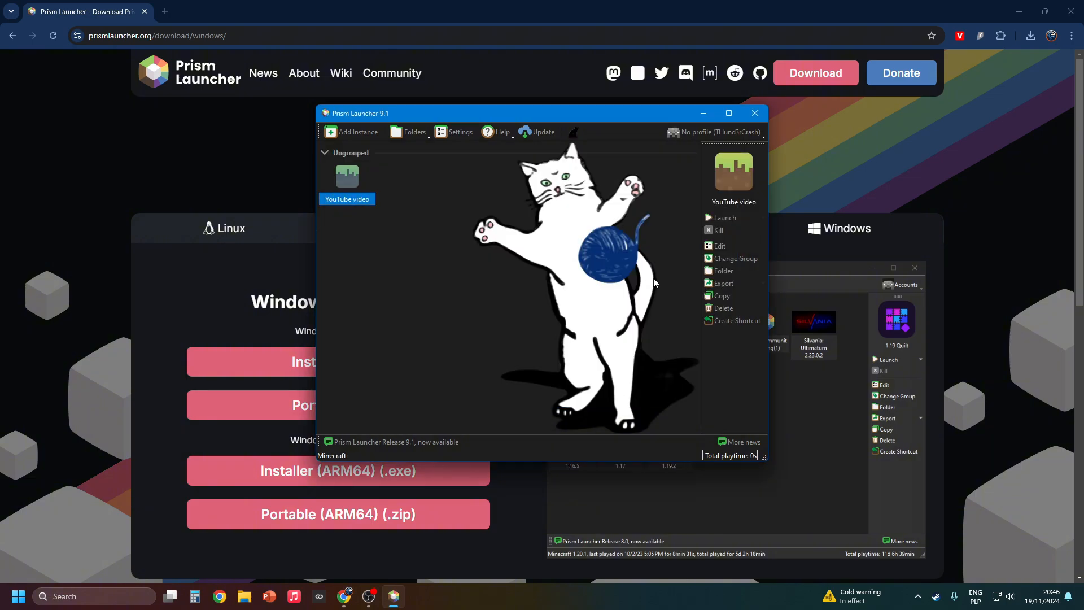
Open the YouTube video instance's mod downloads from Modrinth and mark Sodium and Iris Shaders for download
click(717, 246)
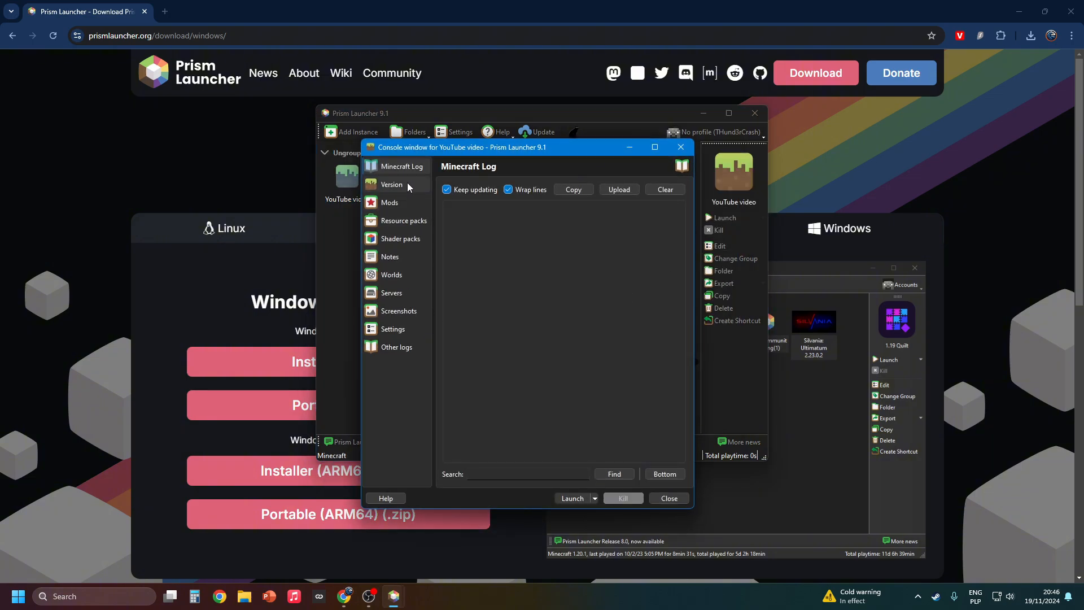
click(389, 202)
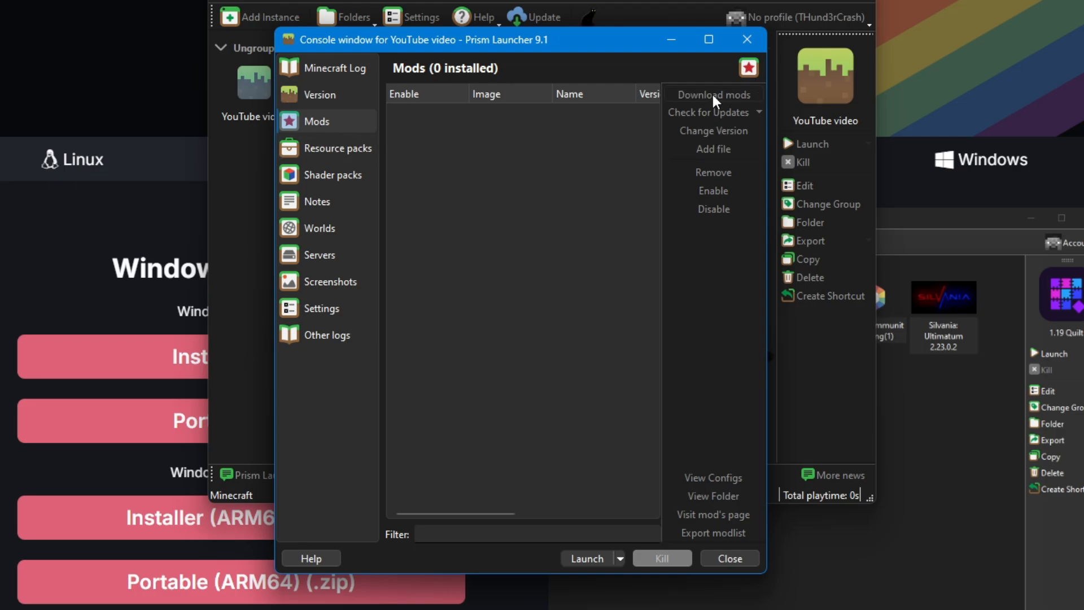
click(712, 95)
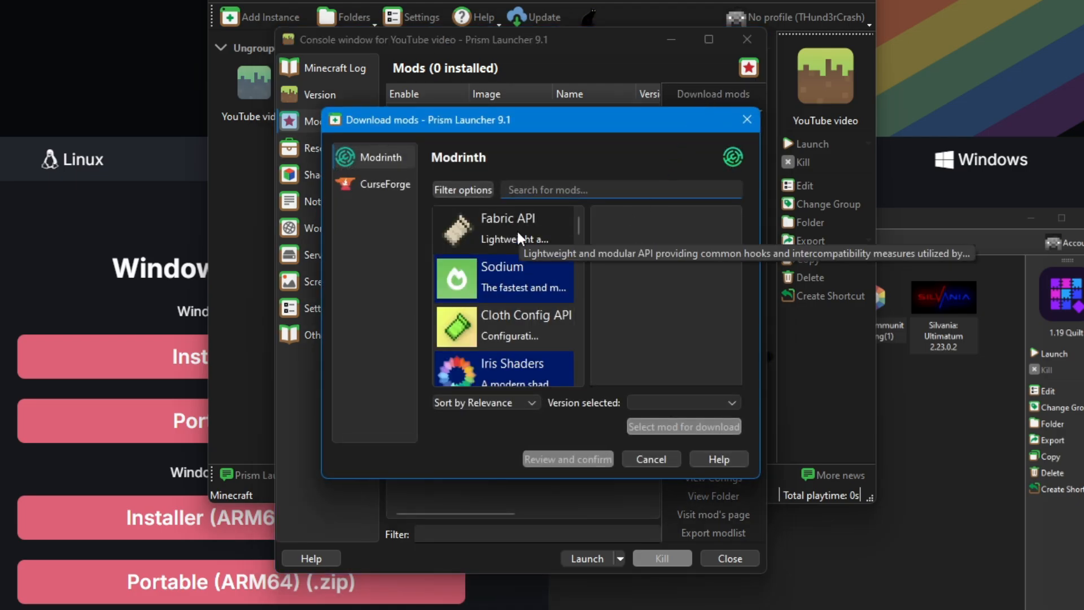
click(517, 276)
click(682, 400)
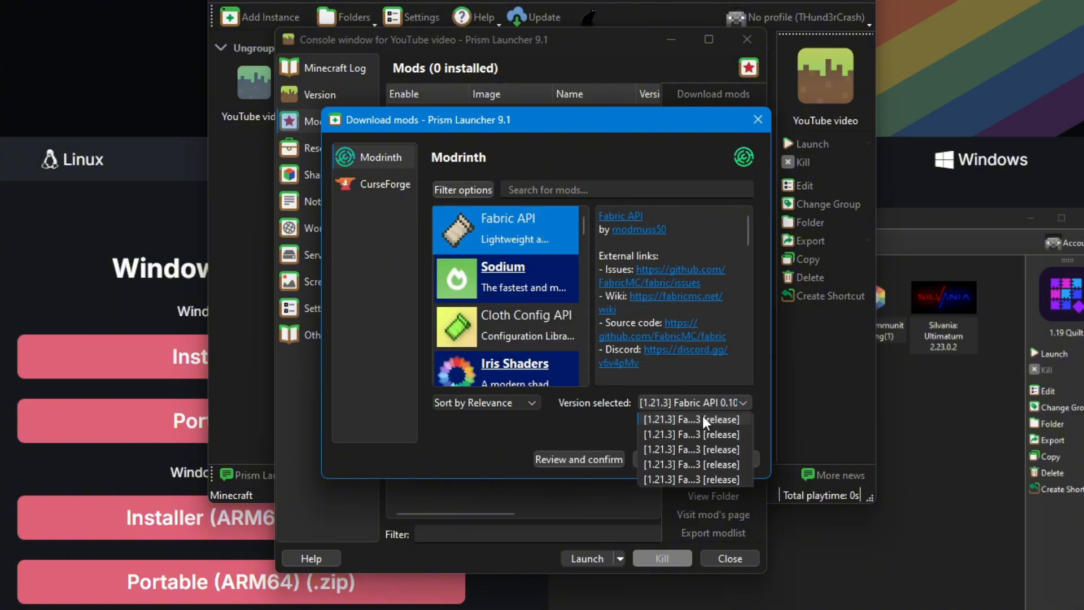
click(702, 418)
Add Fabric API to the mod selection, then confirm and download Fabric API, Iris Shaders and Sodium
click(500, 228)
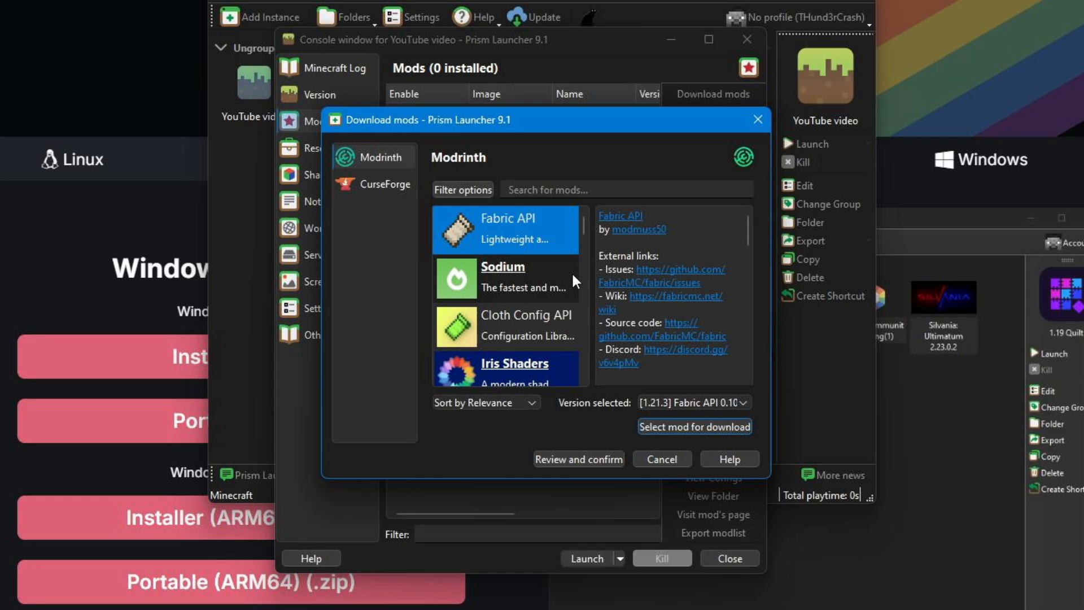
click(694, 426)
click(579, 459)
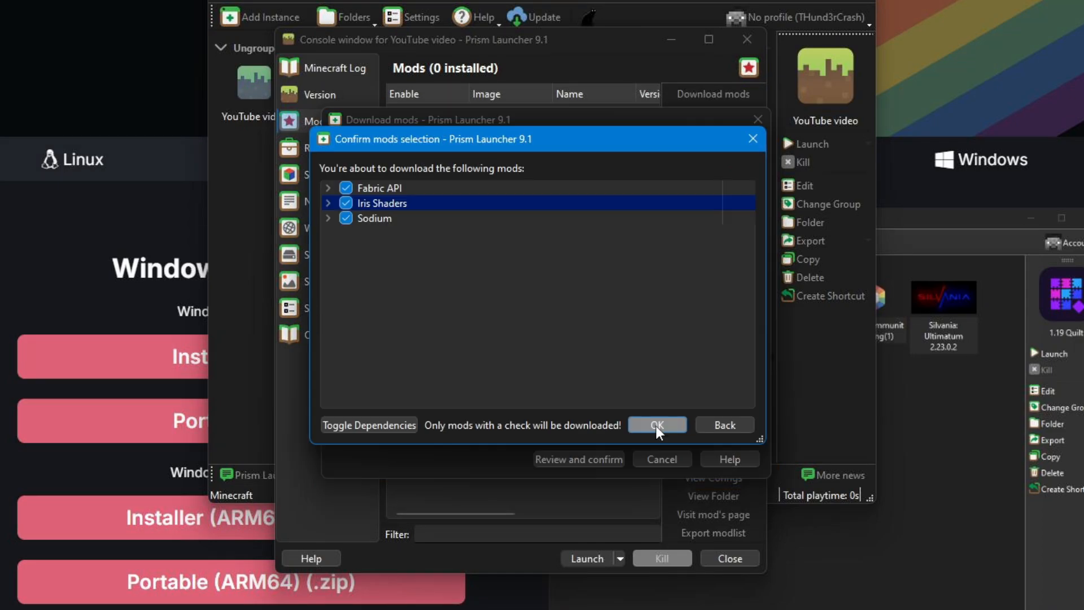
click(656, 426)
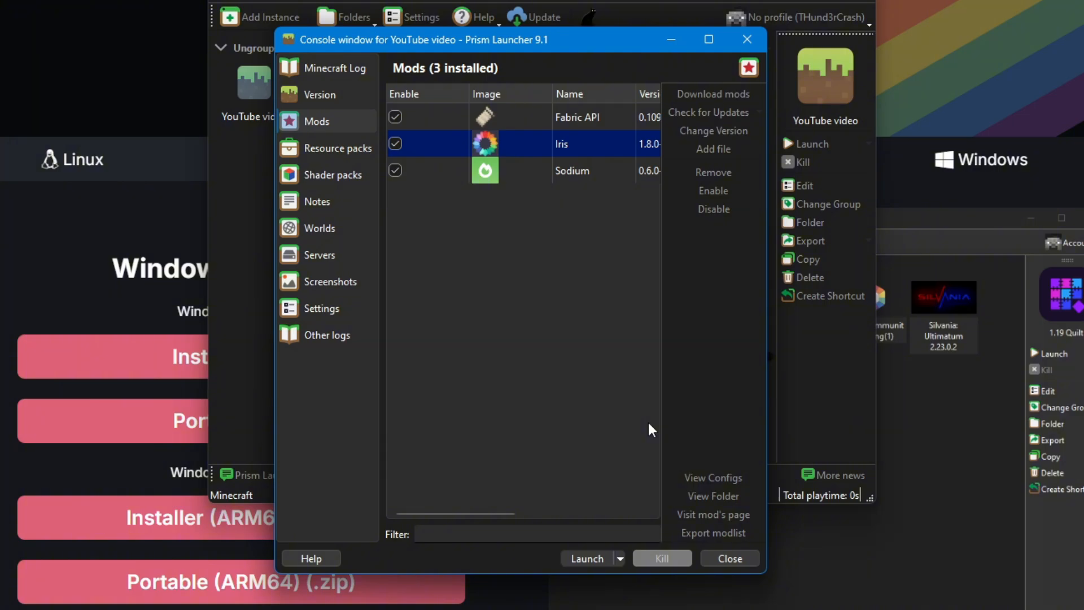
Open the YouTube video instance's resource pack downloads from Modrinth and mark Fresh Animations FA 1.9.2 [beta] for download
click(311, 150)
click(716, 100)
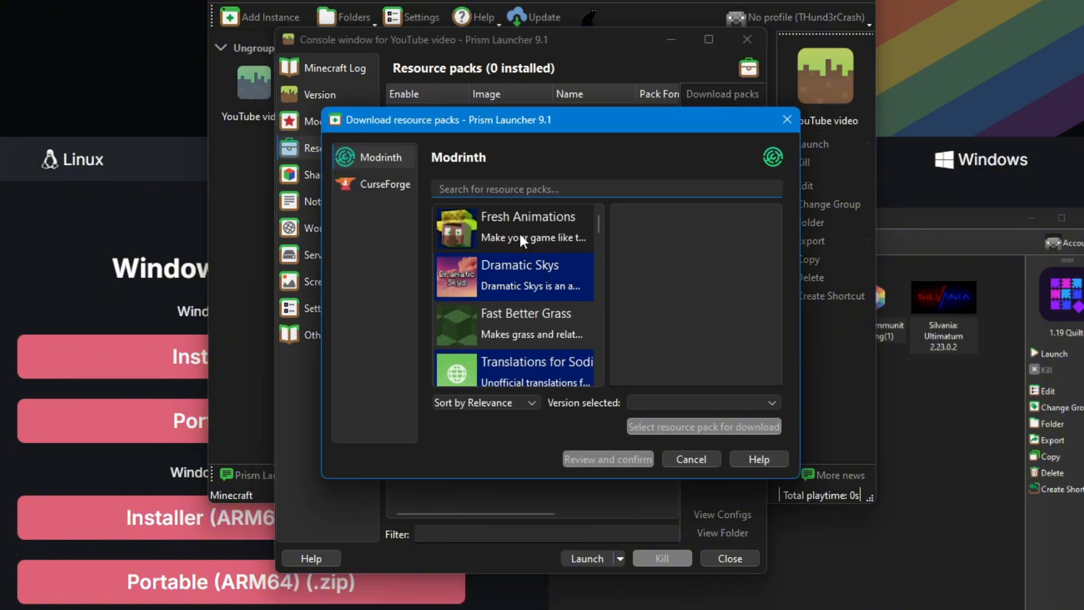
click(521, 230)
click(683, 404)
click(682, 403)
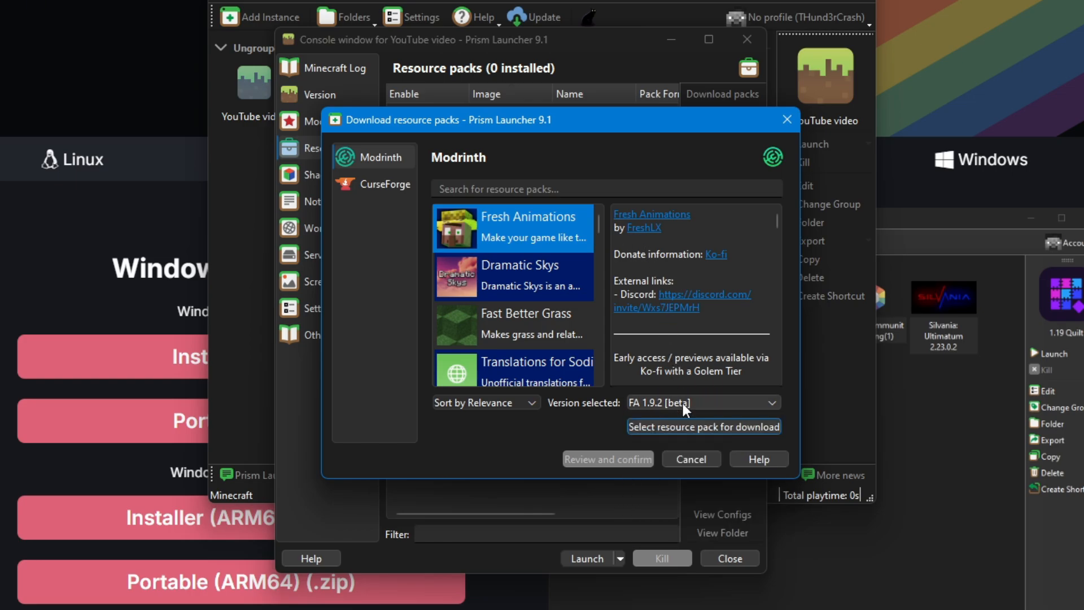
click(684, 423)
Search for "def", add Default Dark Mode to the selection, then confirm and download both resource packs
click(565, 188)
text(def)
click(522, 265)
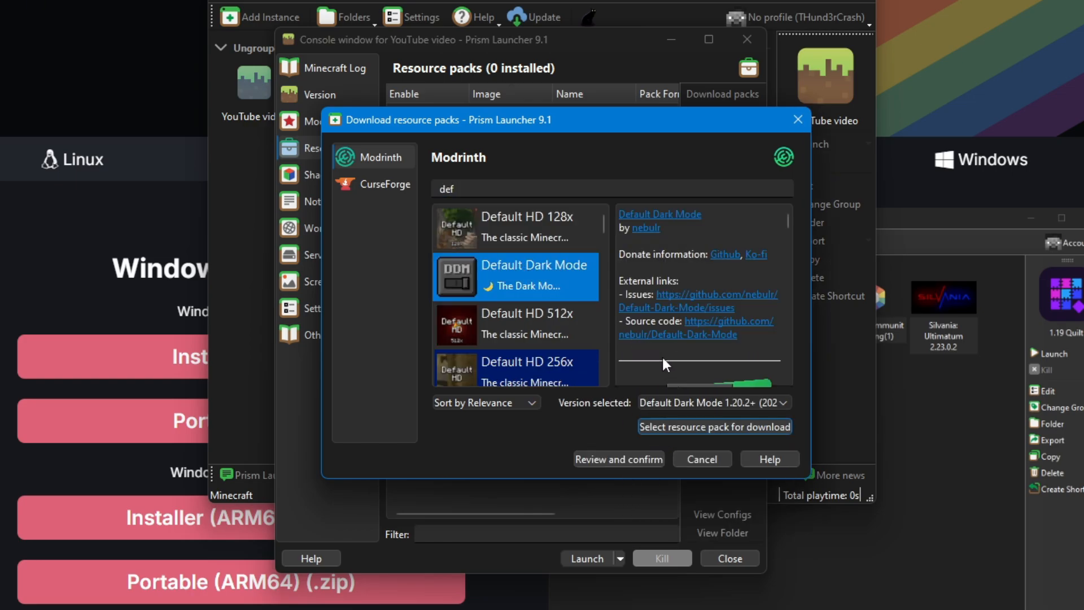
click(701, 402)
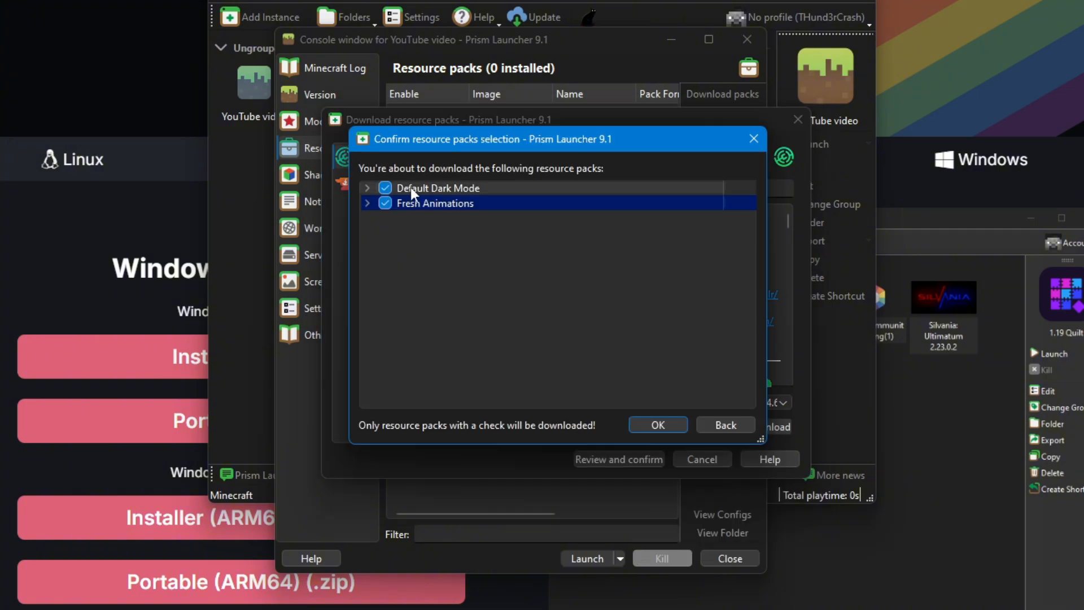
click(658, 421)
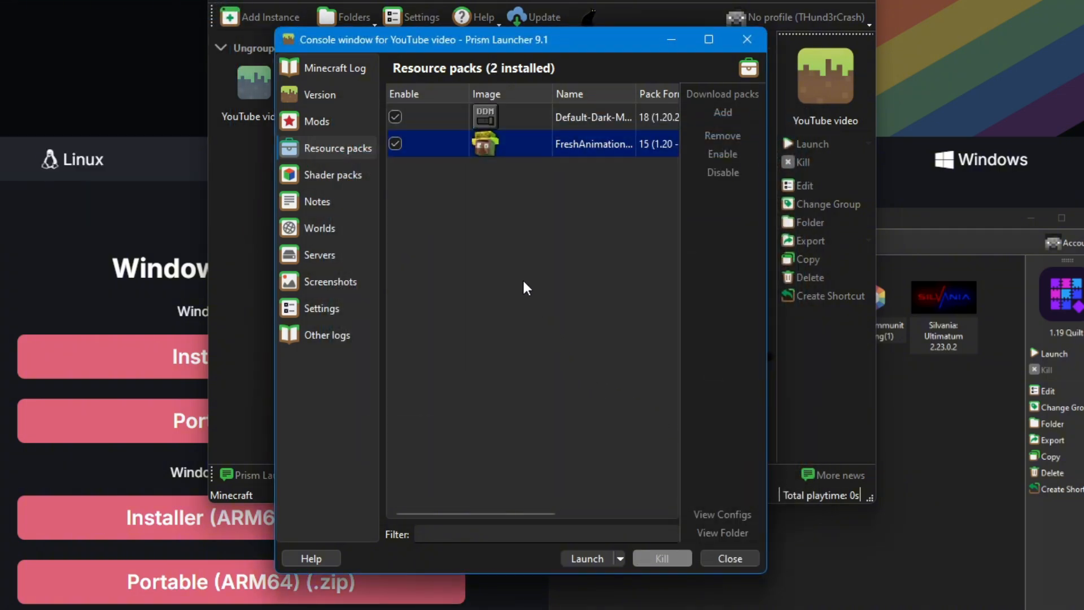
Search Modrinth's shader packs for "bliss", select Bliss Shaders v2.0.4 for the instance, then confirm and download it
click(330, 175)
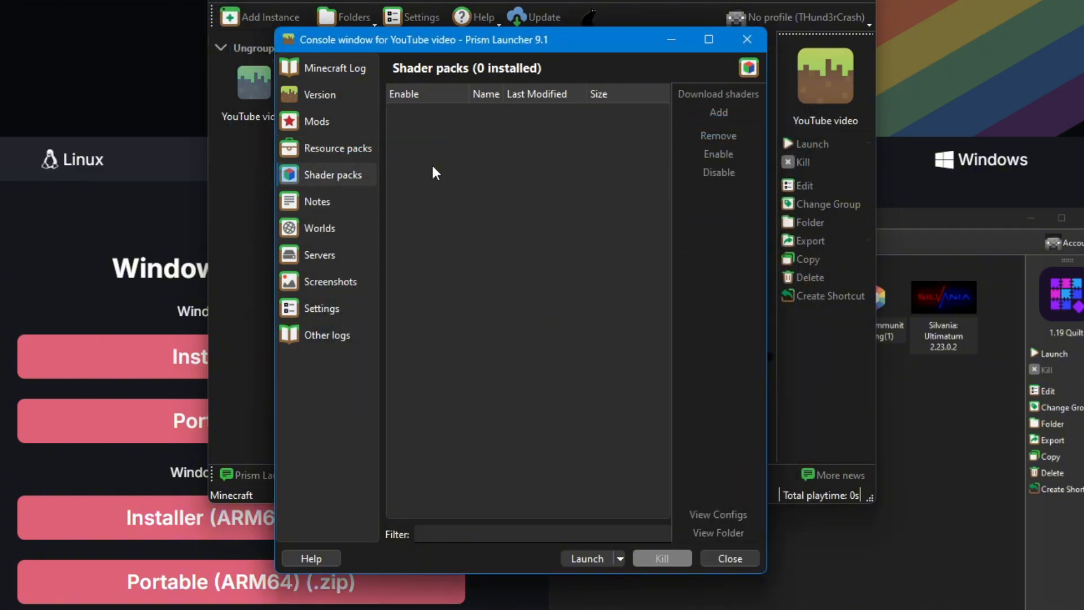
click(697, 97)
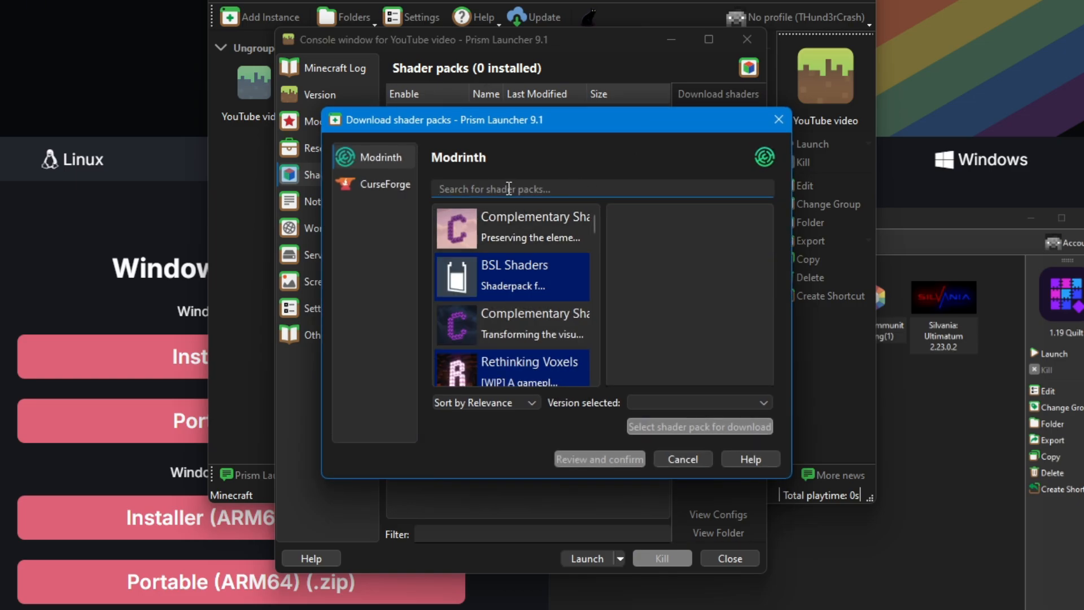
text(bliss)
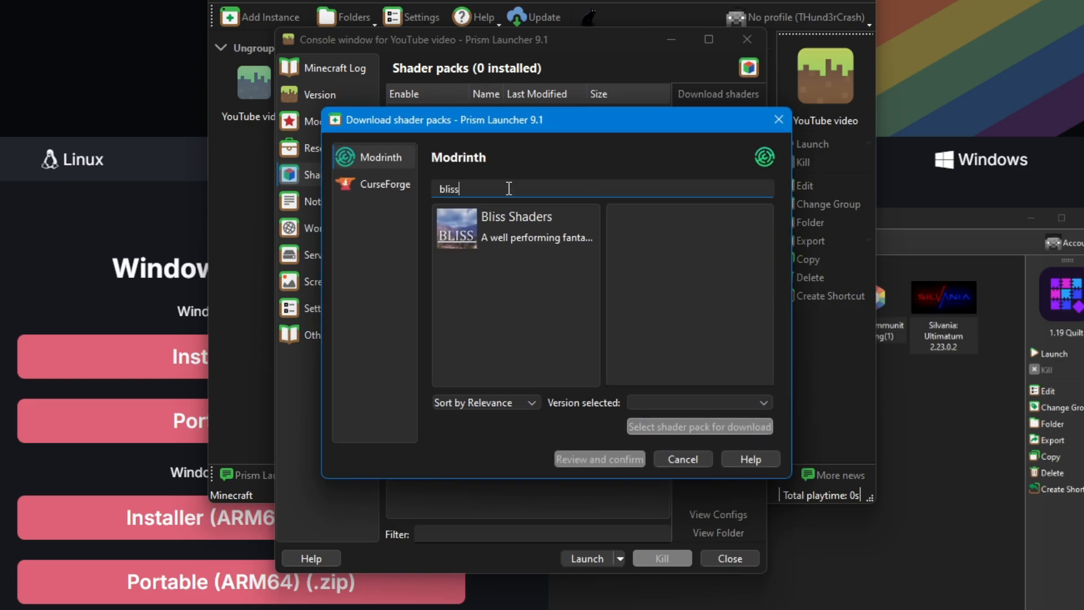
click(506, 240)
click(692, 401)
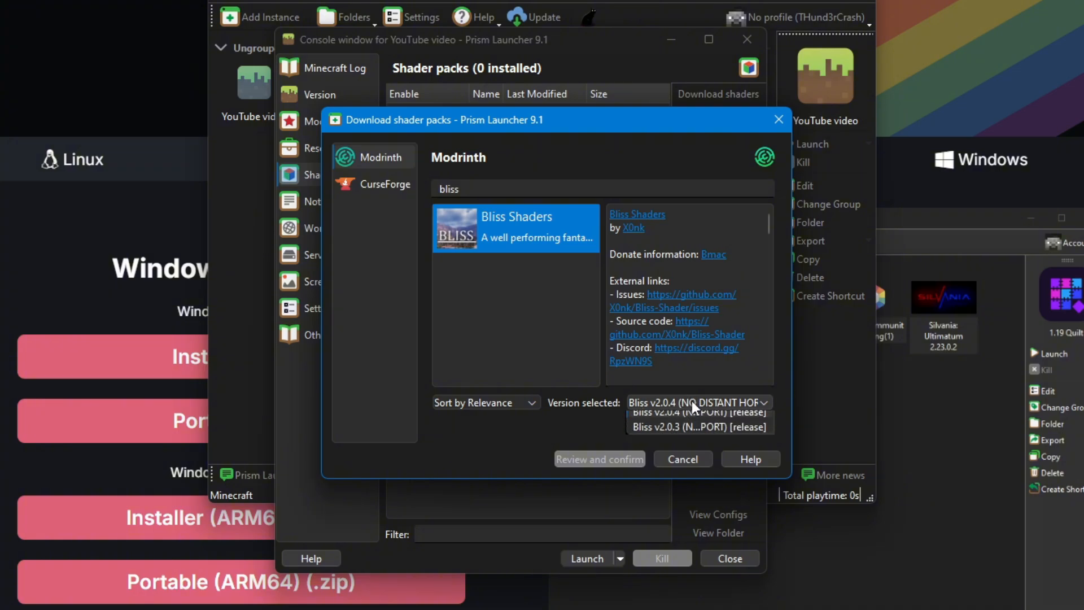
click(700, 418)
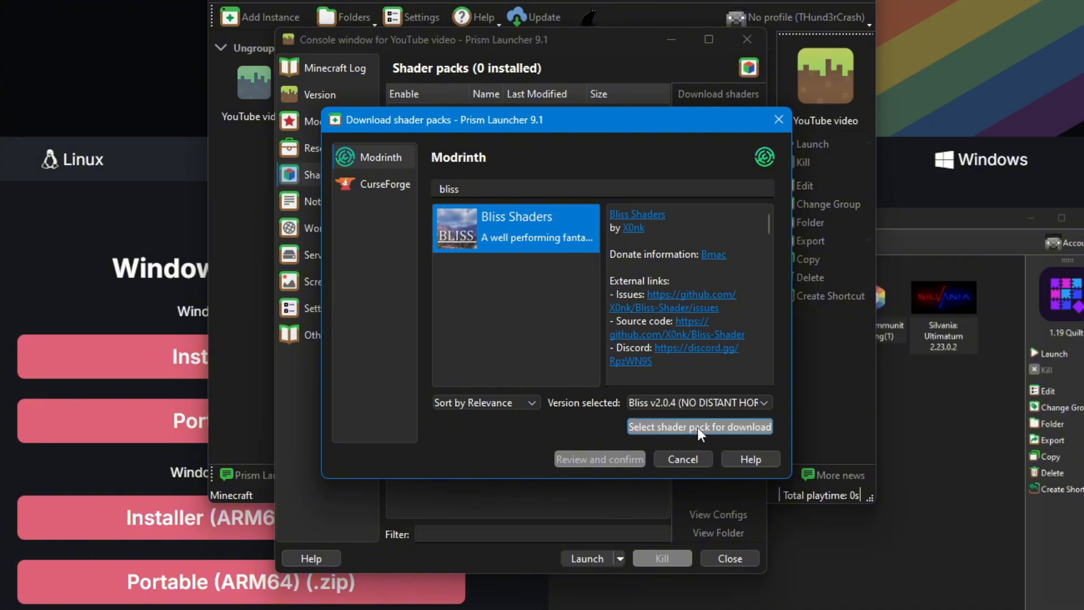
click(697, 427)
click(626, 458)
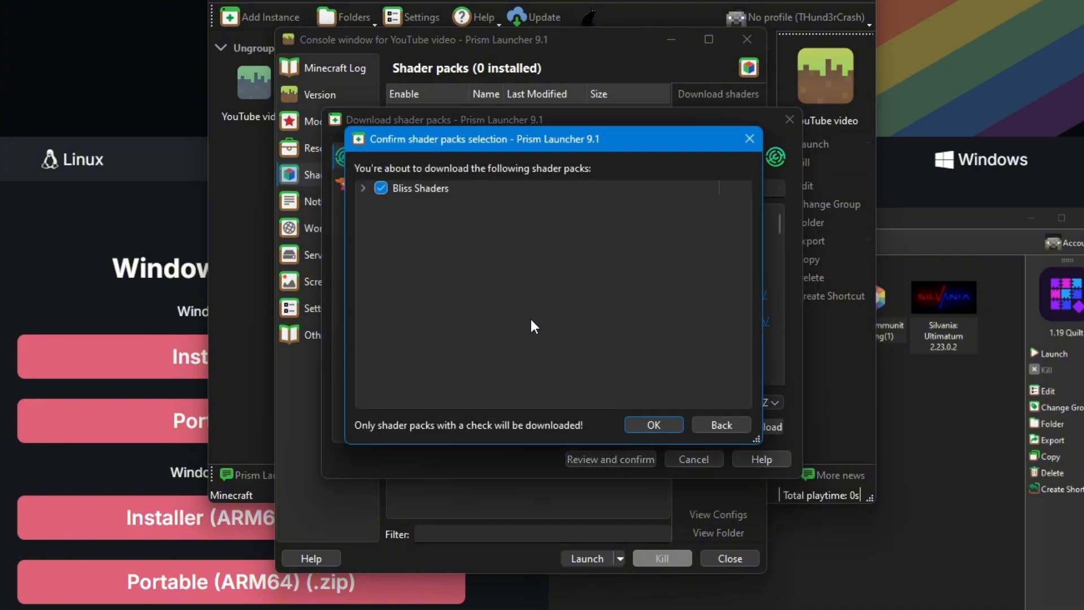
click(644, 424)
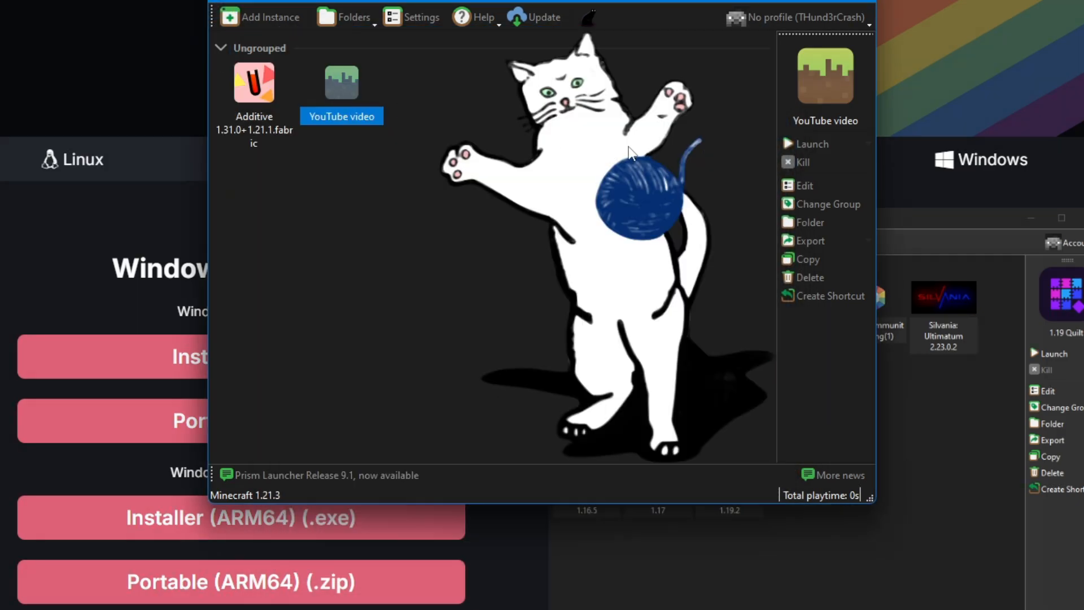
Launch the YouTube video instance and maximize the Minecraft 1.21.3 game window
click(808, 145)
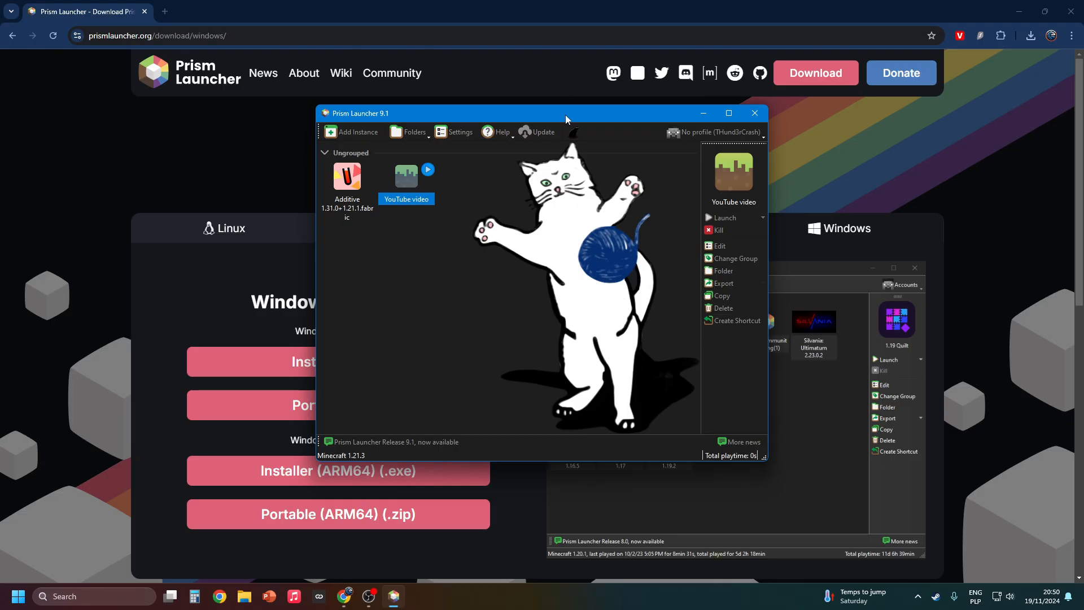
drag(564, 114, 552, 133)
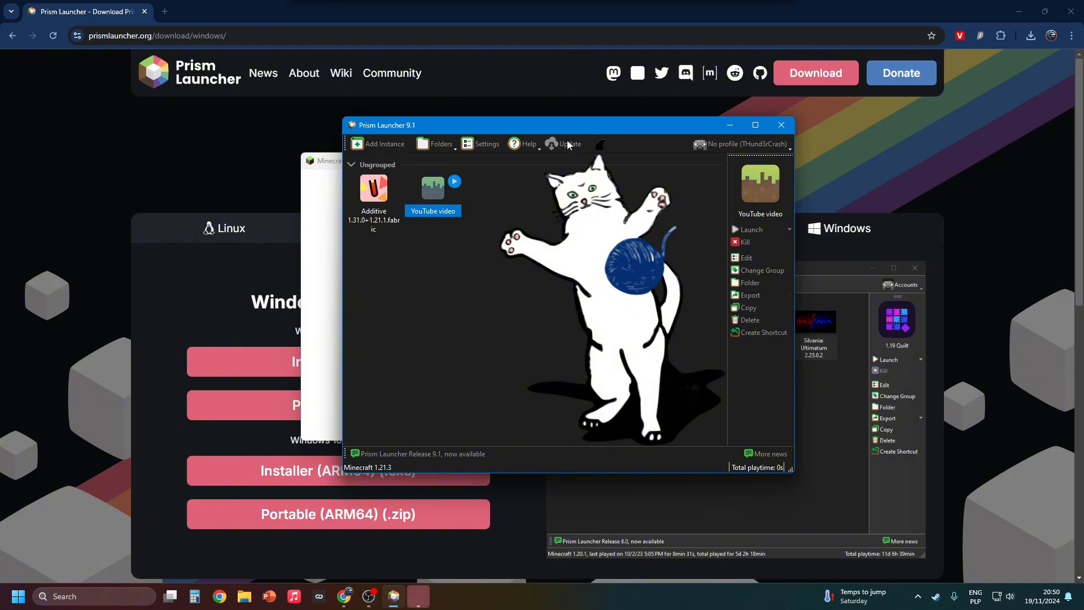
click(326, 168)
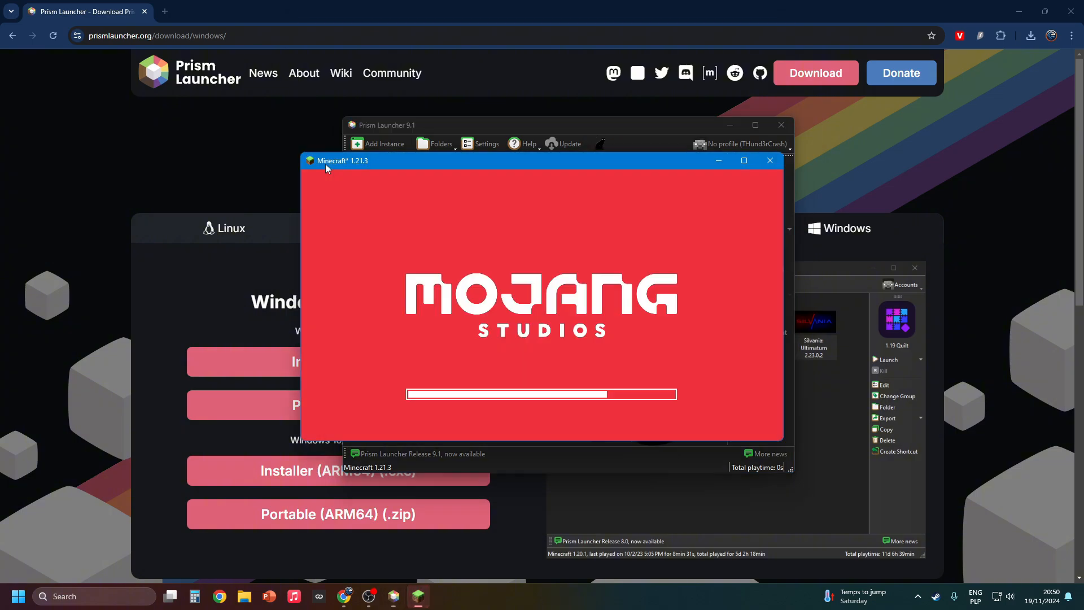
click(744, 161)
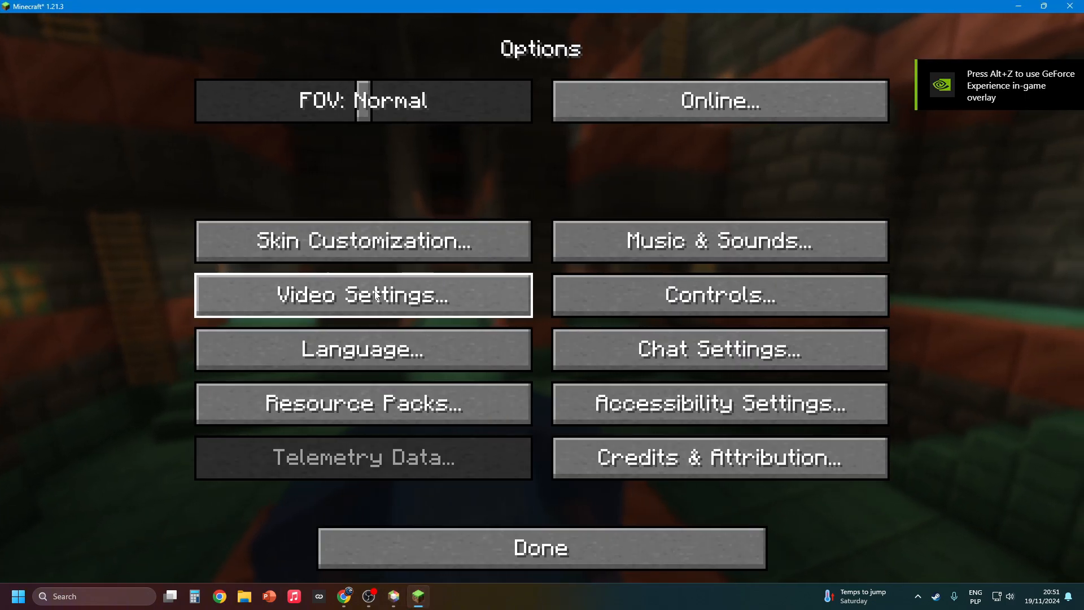
Set the Weather and Leaves video quality to Fancy, then select the Bliss_v2.0.4 shader pack
click(376, 294)
click(208, 50)
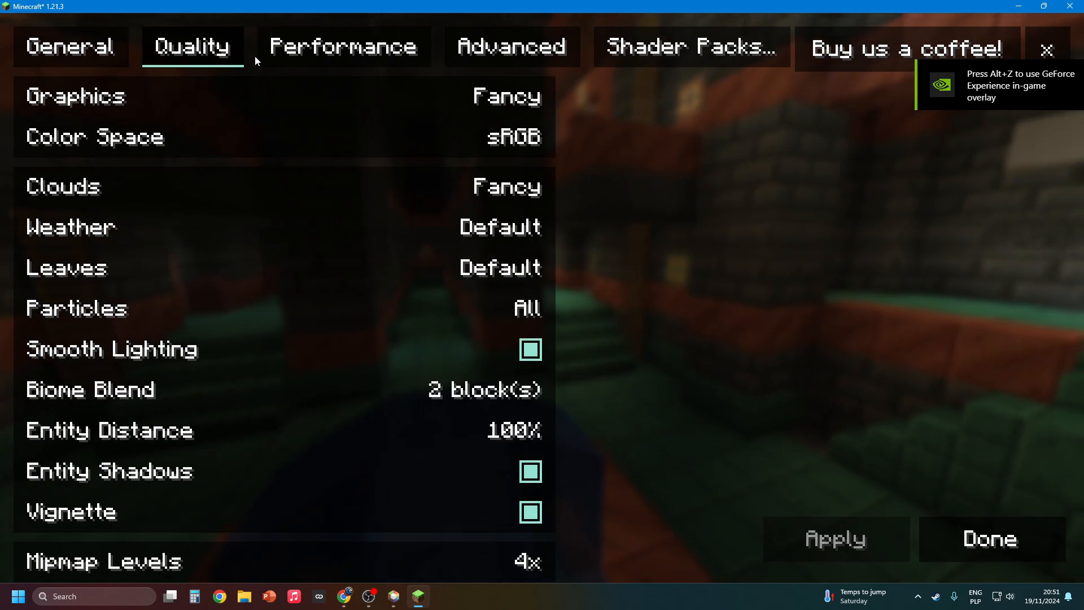
click(463, 235)
click(486, 268)
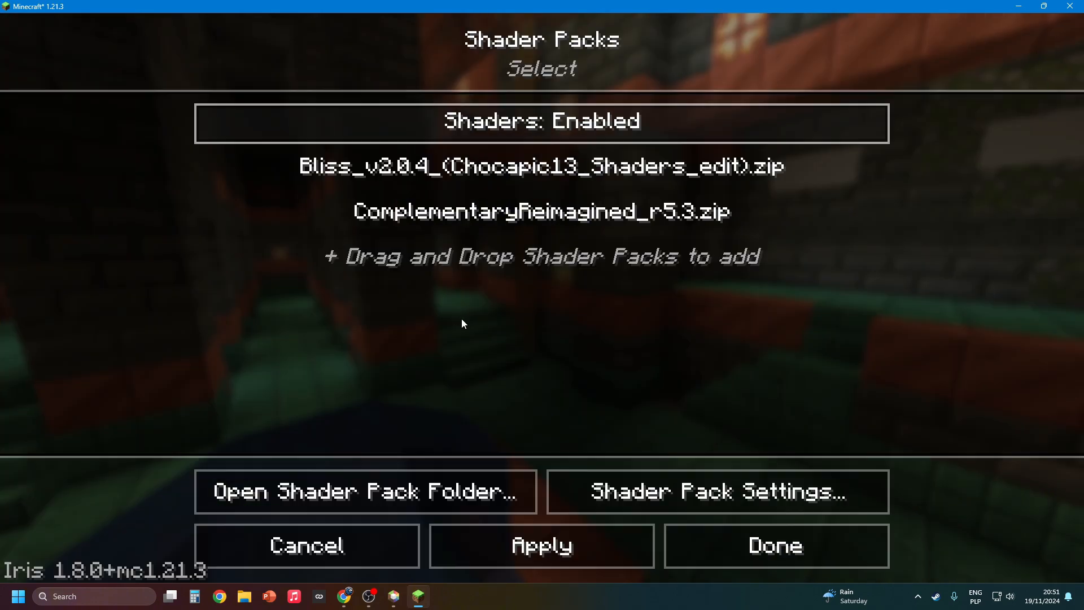
click(641, 175)
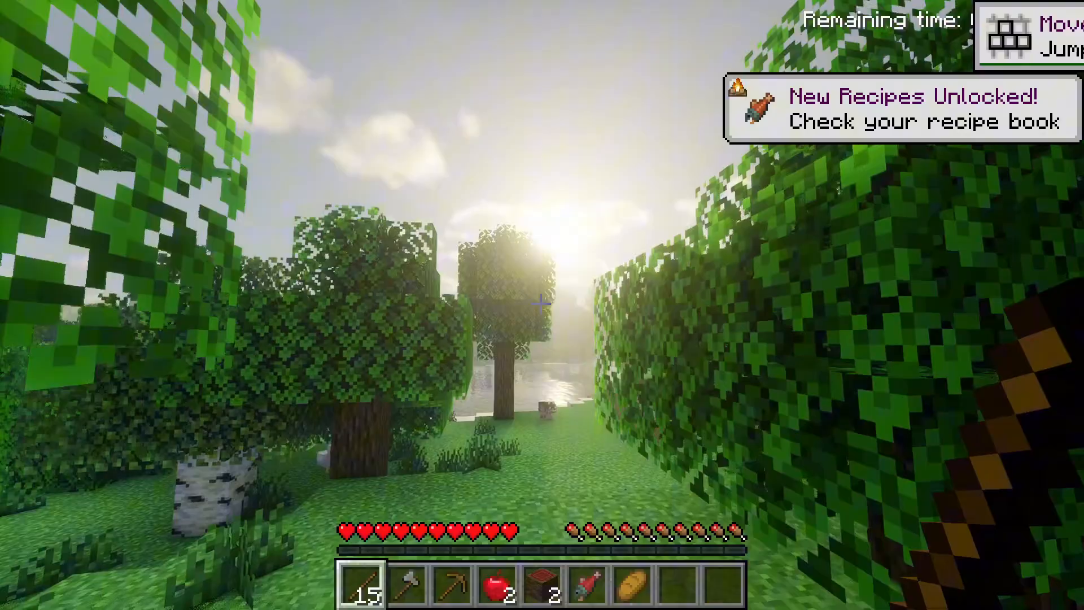
Walk through the demo world's forest to the lake shore to examine the shader's lighting, shadows and water
key(w)
key(d)
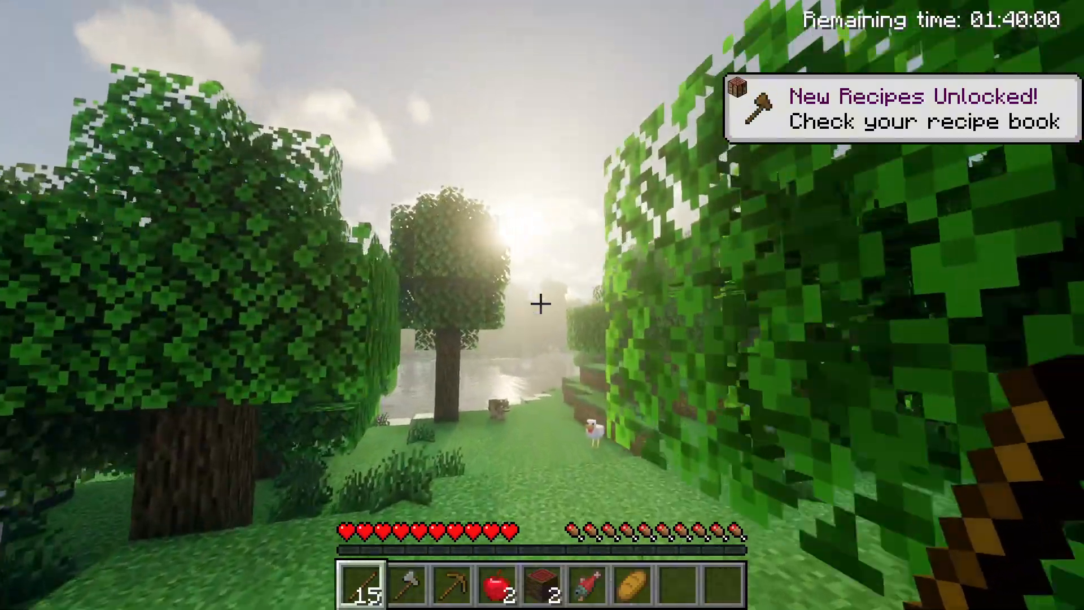
key(w)
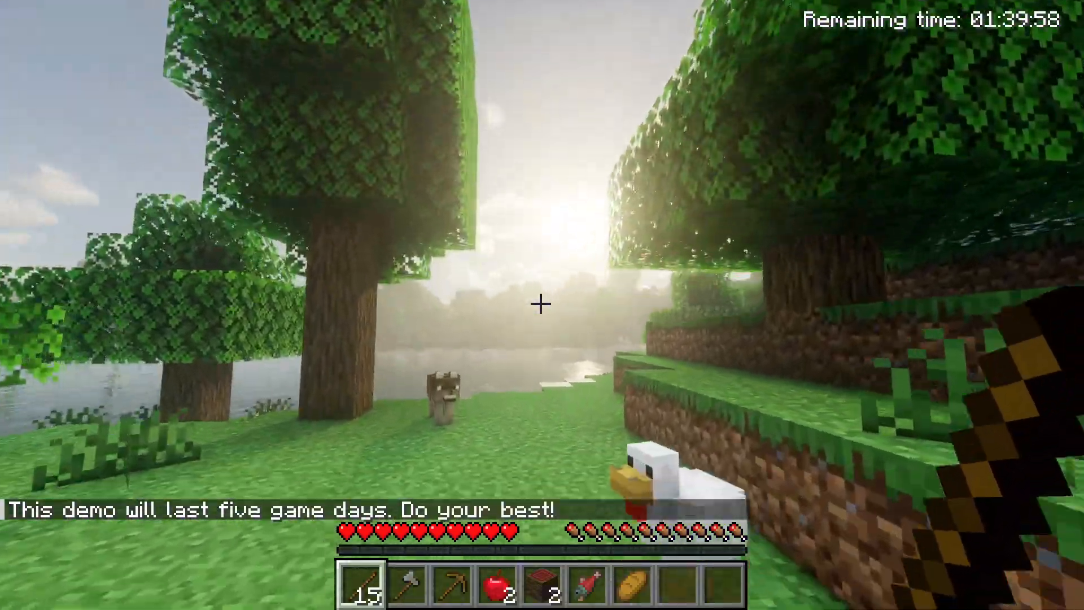
key(w)
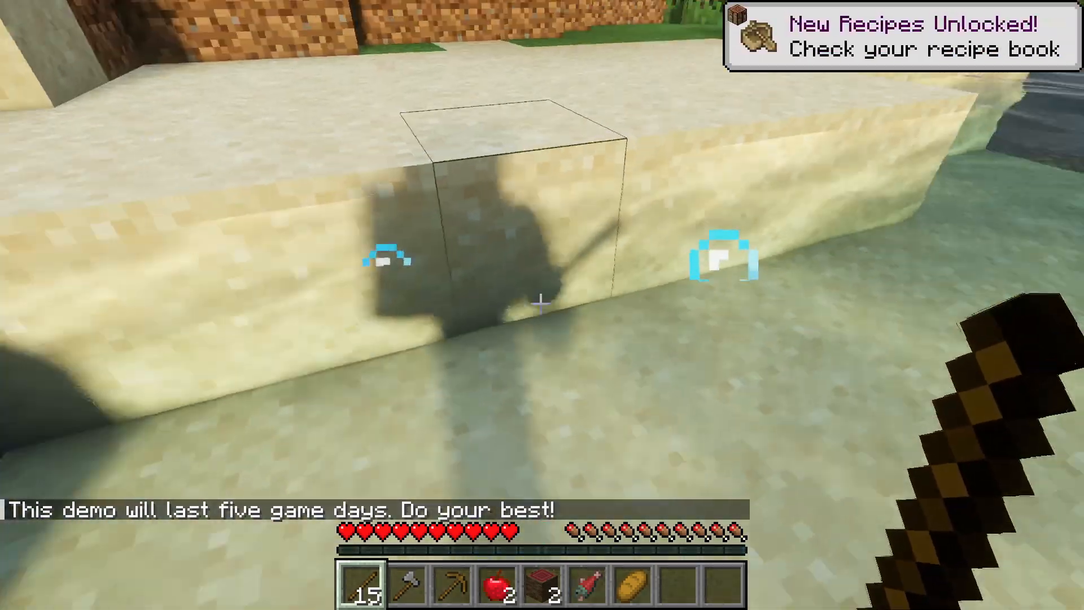
key(w)
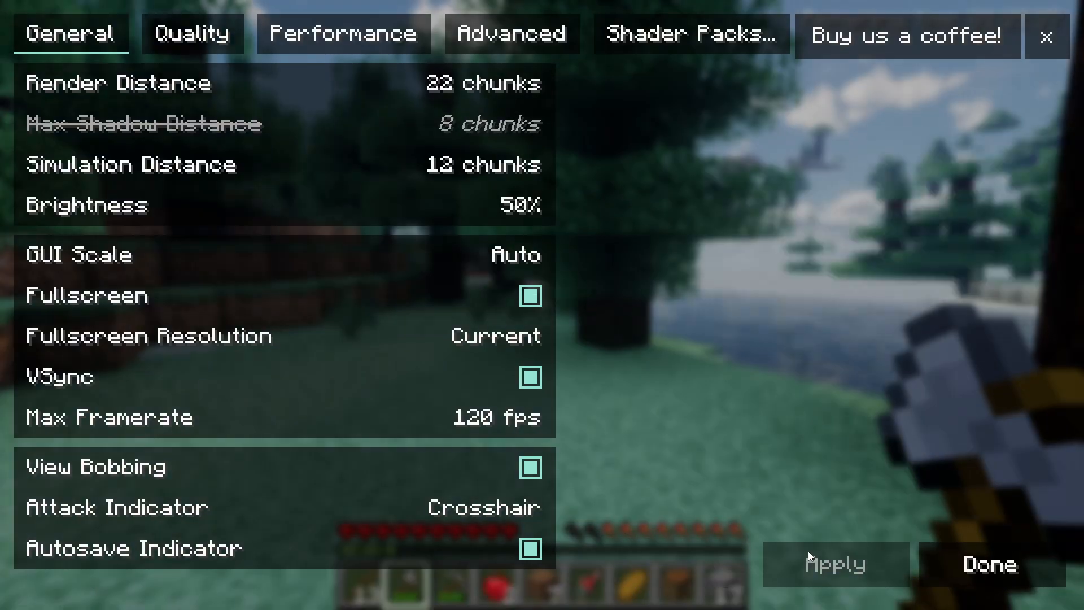
Set Max Framerate to 240 fps in the general video settings and apply the change
mouse_move(443, 414)
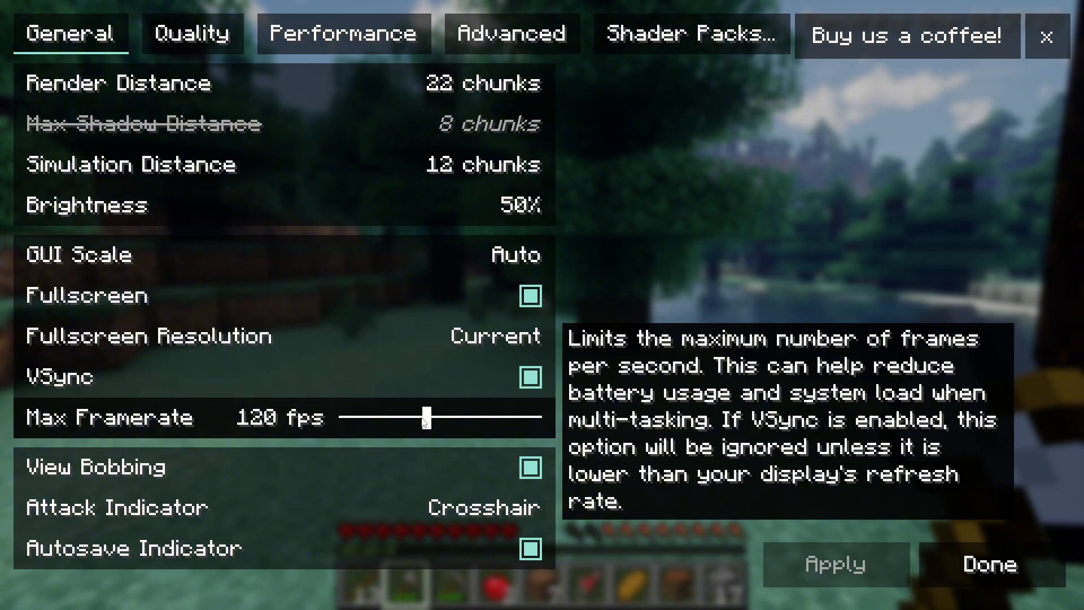
drag(426, 418, 549, 421)
click(777, 564)
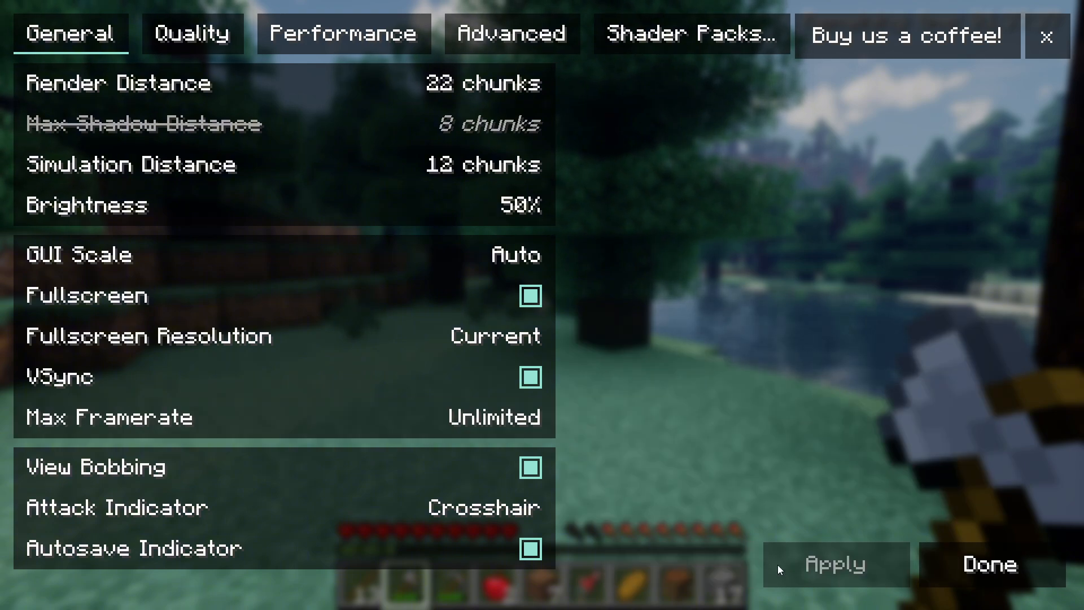
mouse_move(503, 415)
drag(543, 423, 539, 423)
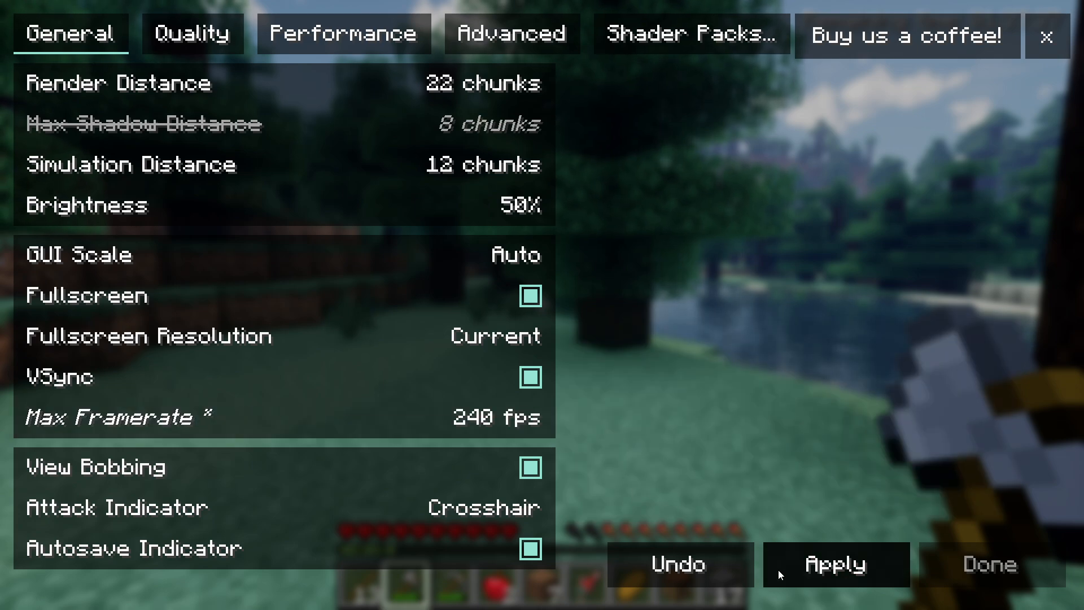
click(779, 568)
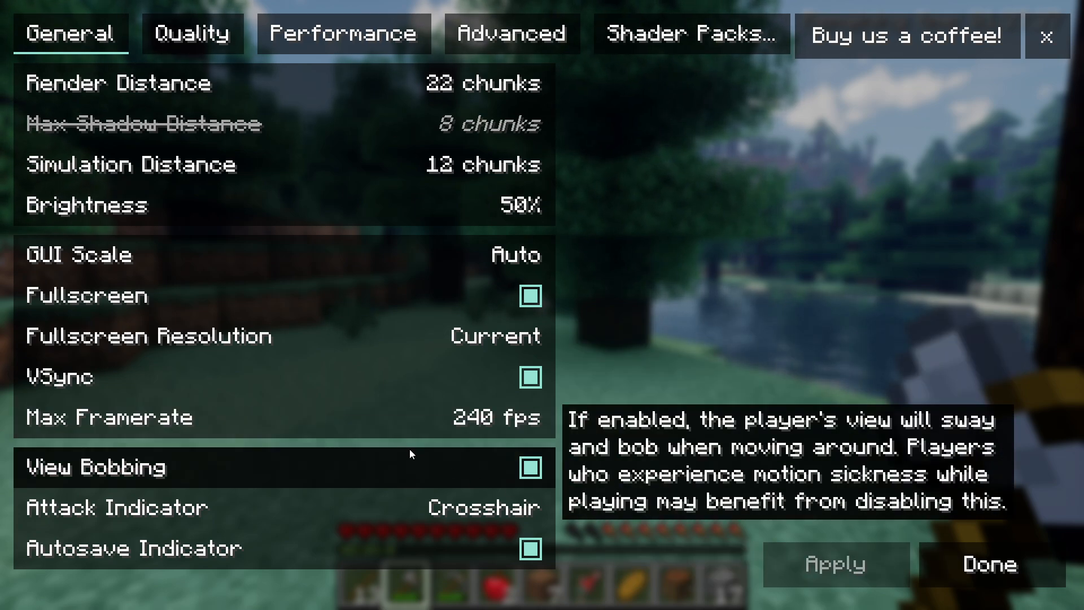
Set Biome Blend to 4 blocks in the quality video settings and apply the change
click(226, 40)
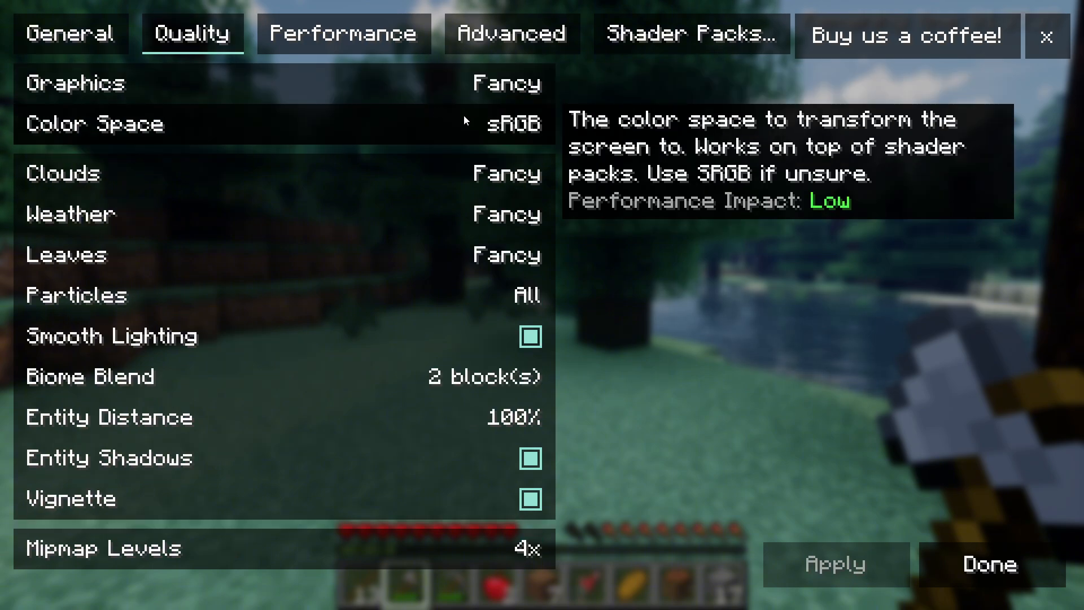
mouse_move(510, 376)
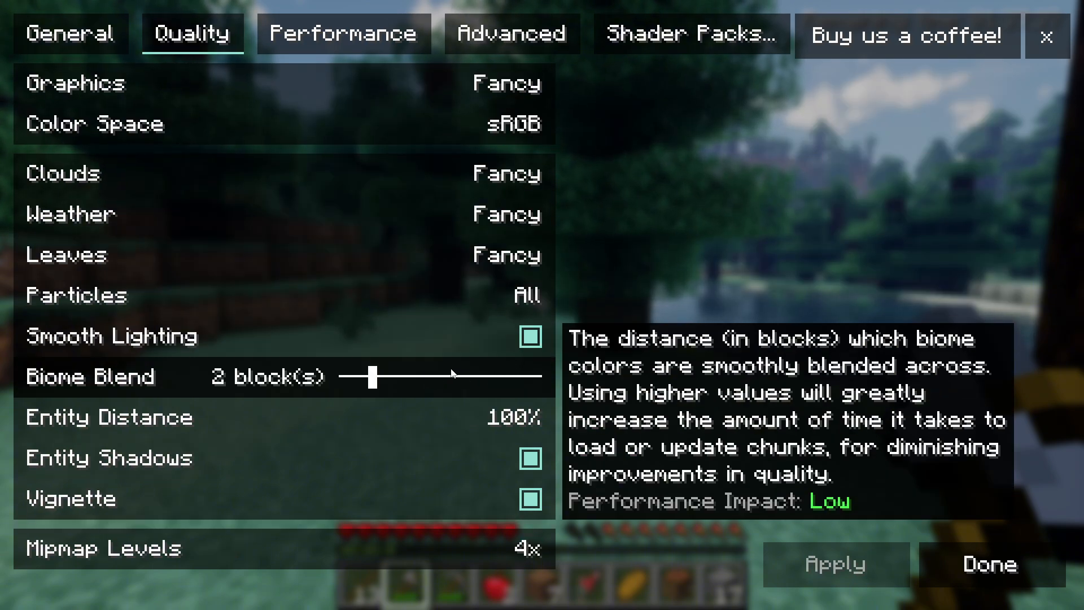
drag(374, 382, 418, 386)
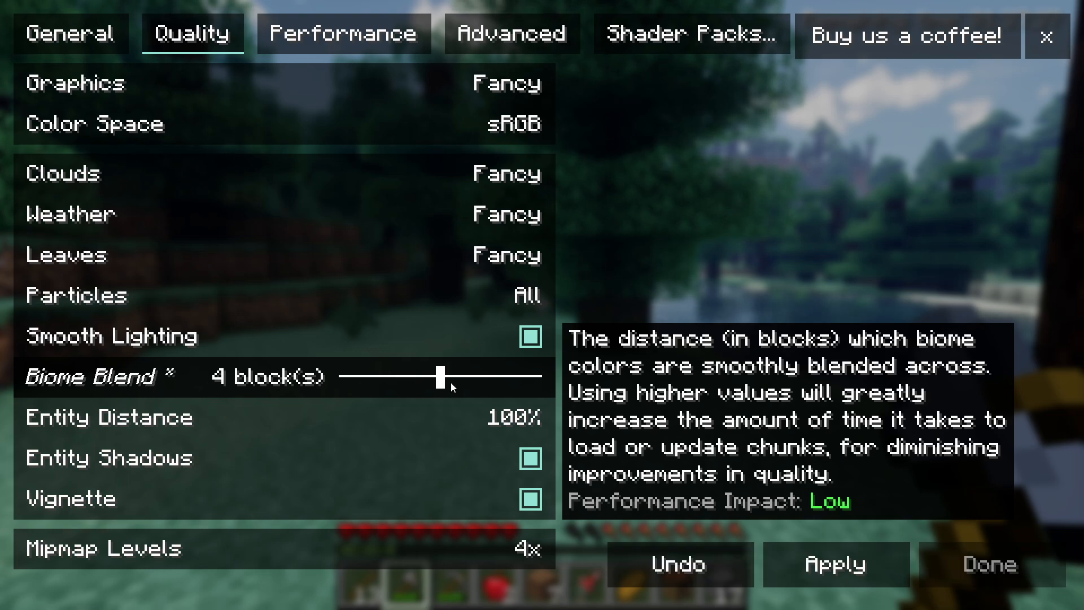
click(804, 566)
Open the Bliss_v2.0.4 shader pack's configuration and examine its Direct Light options
click(682, 39)
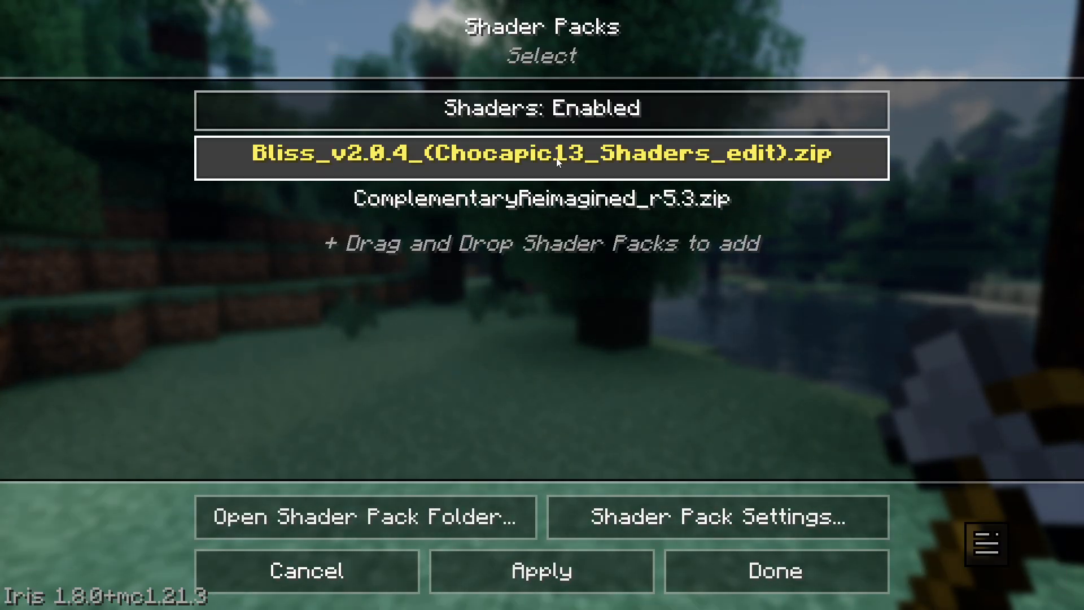
click(670, 518)
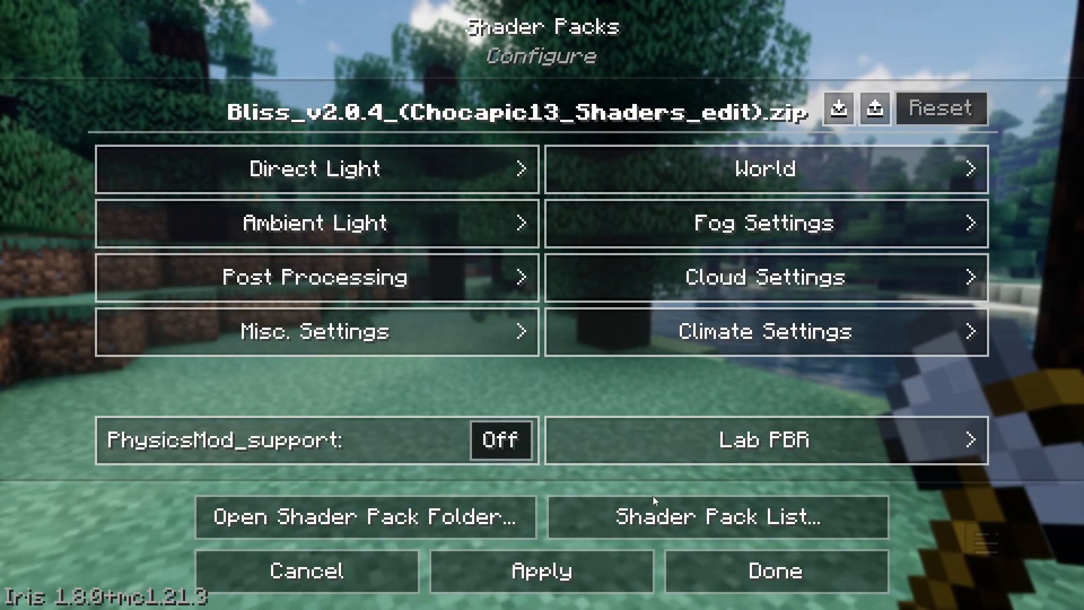
click(421, 174)
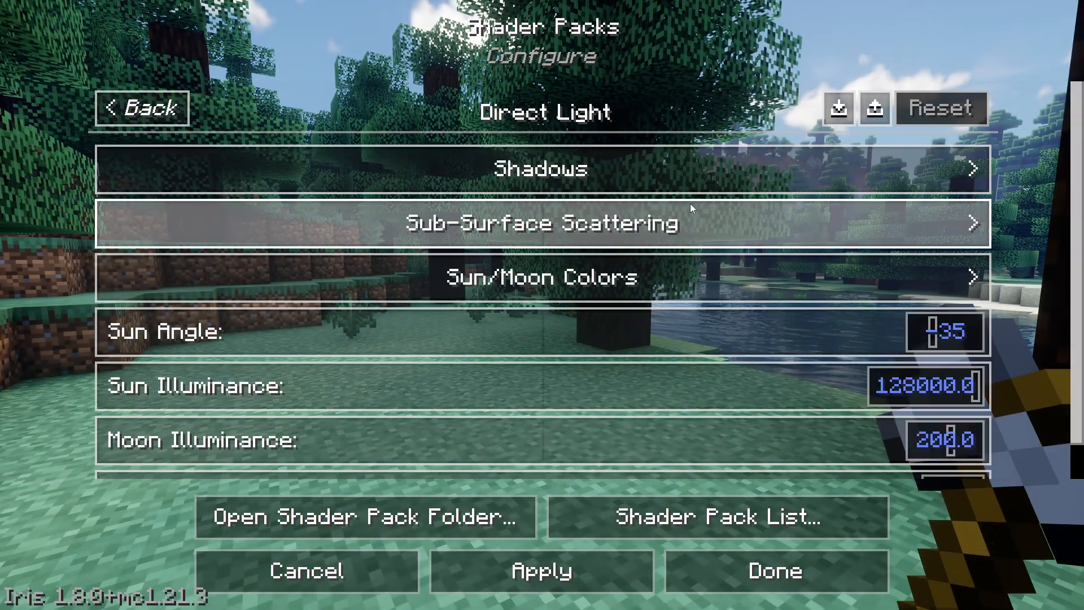